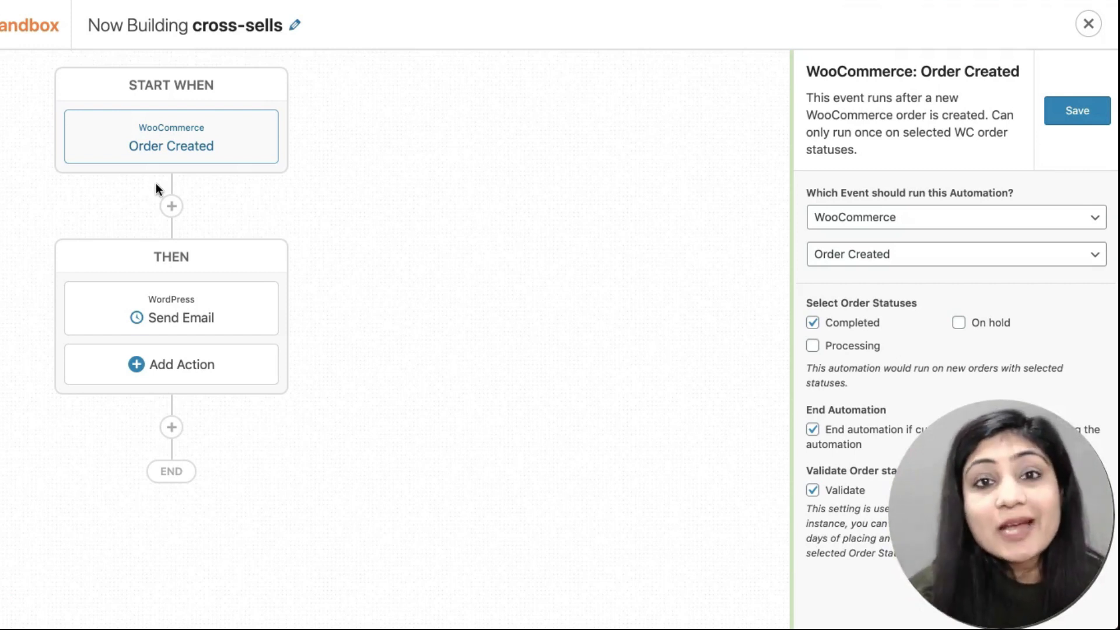
# - Review the WooCommerce events available for the automation's trigger, keeping Order Created selected
pyautogui.click(442, 152)
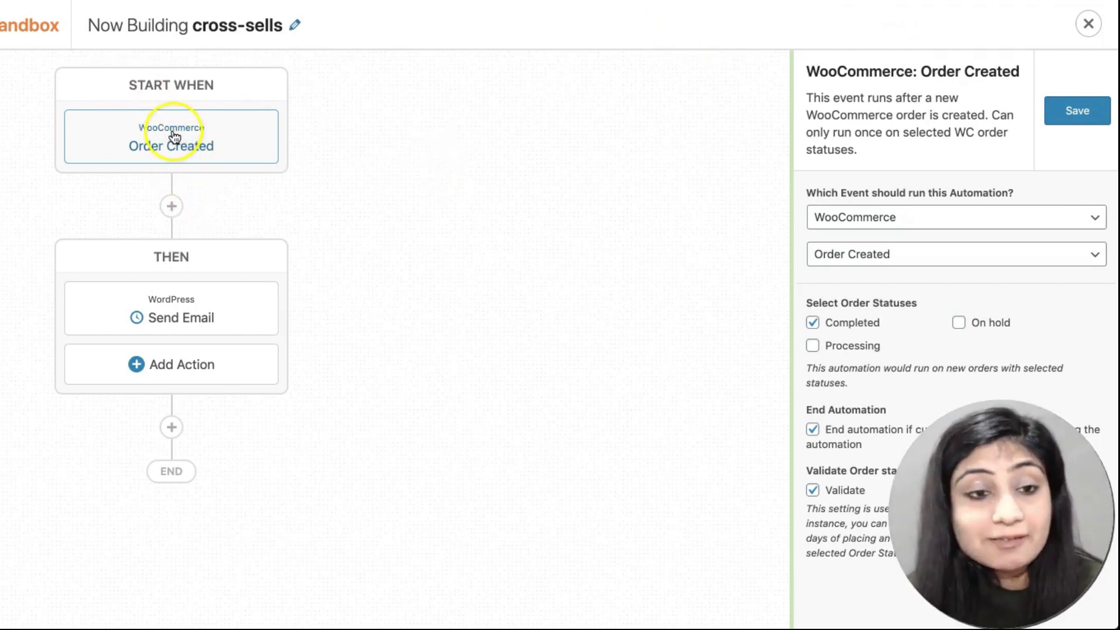
pyautogui.click(898, 247)
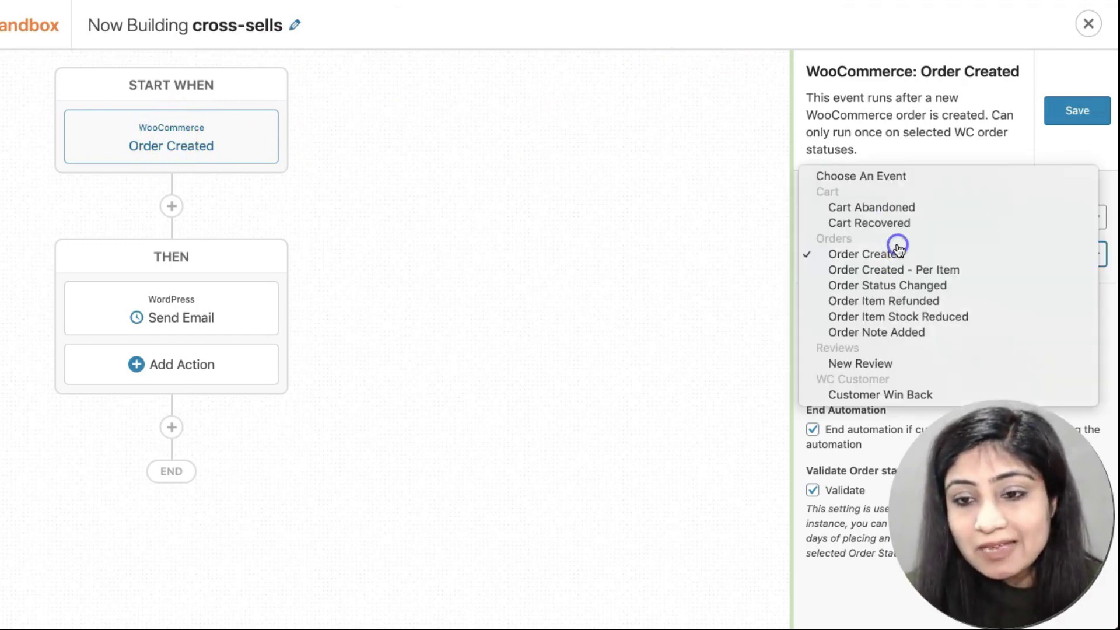
pyautogui.click(893, 254)
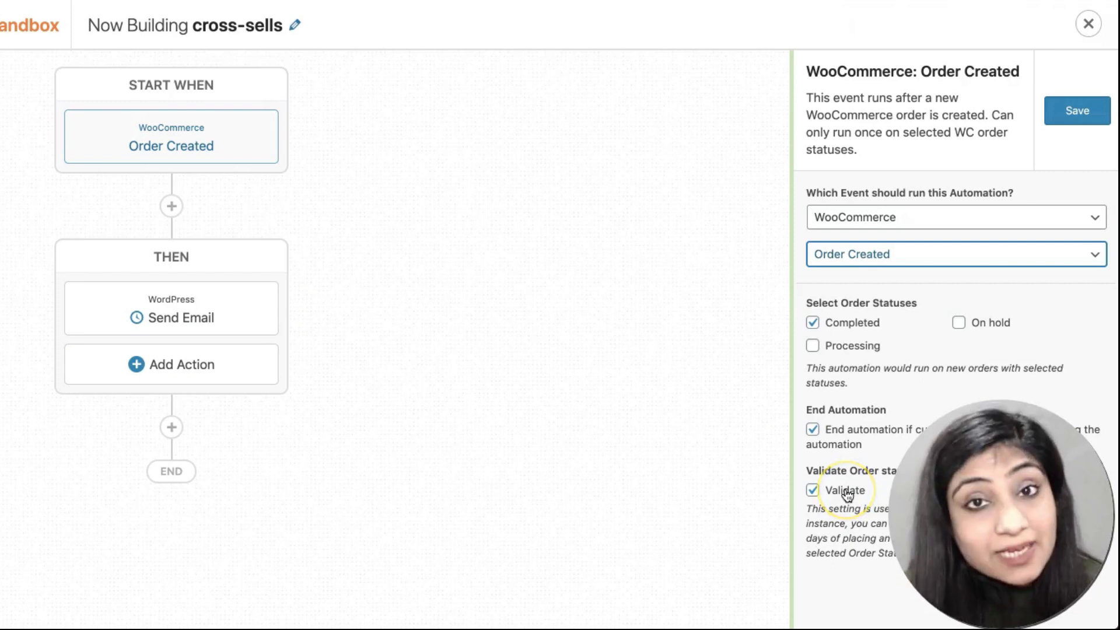
# - Open the Send Email action and examine its subject, body text, and the customer_first_name and order_items merge tags
pyautogui.click(213, 307)
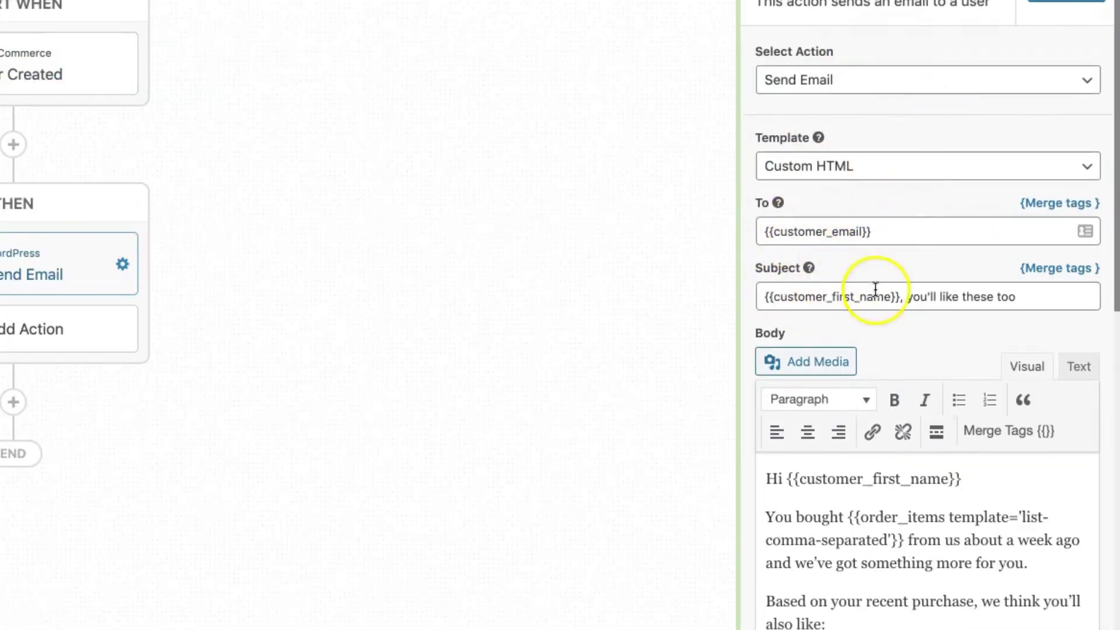
pyautogui.scroll(-3, 878, 286)
pyautogui.scroll(1, 875, 289)
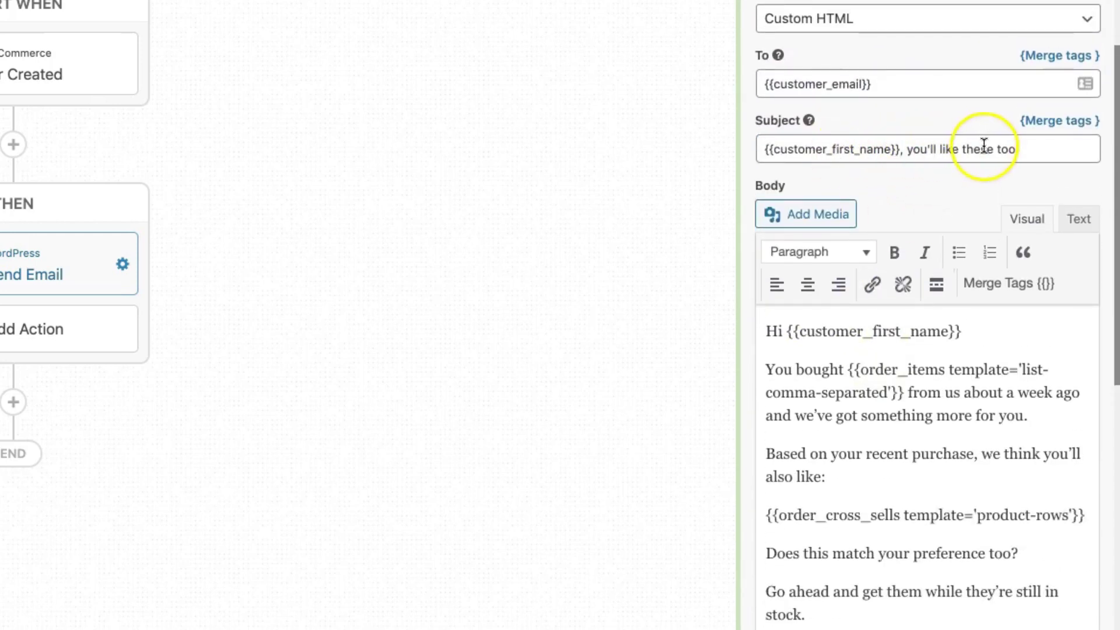
pyautogui.scroll(-3, 905, 226)
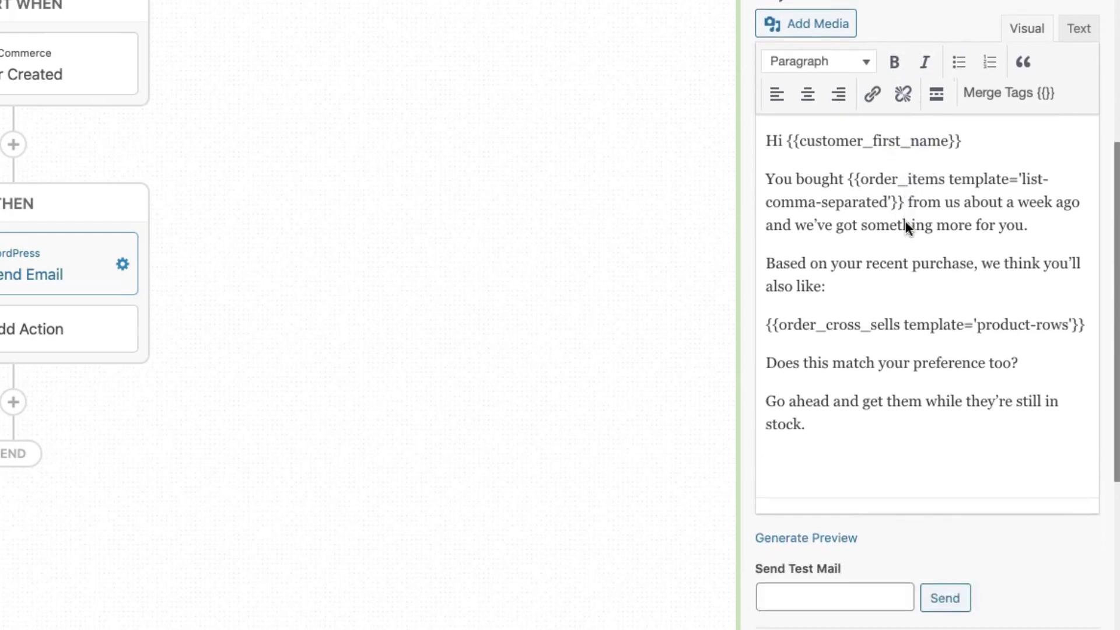
pyautogui.scroll(-1, 905, 221)
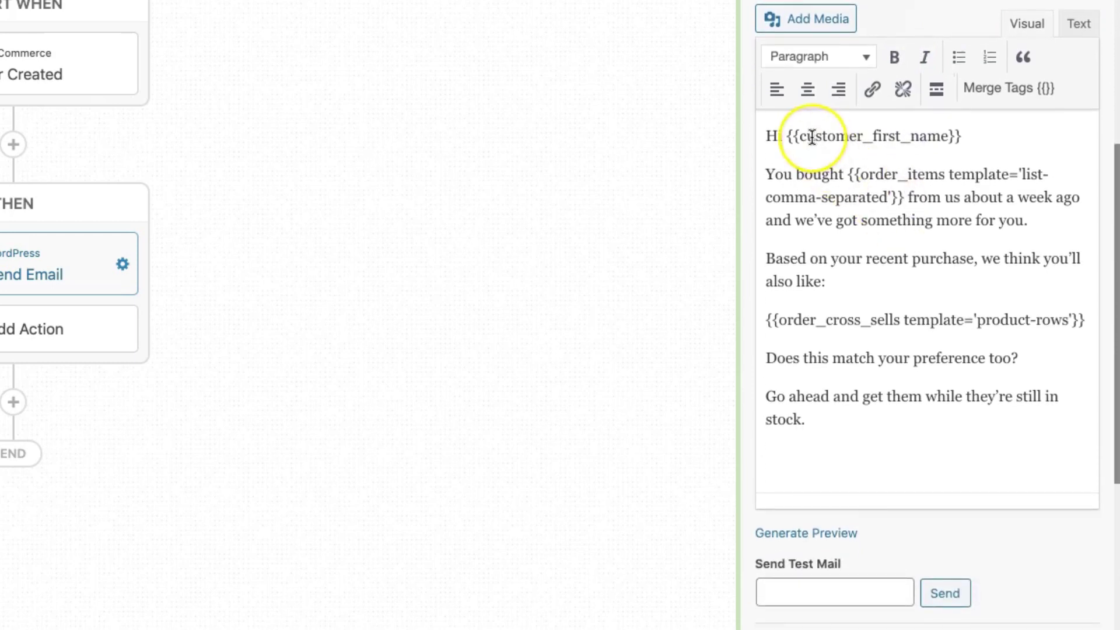
pyautogui.click(994, 146)
pyautogui.moveTo(994, 146); pyautogui.dragTo(783, 131)
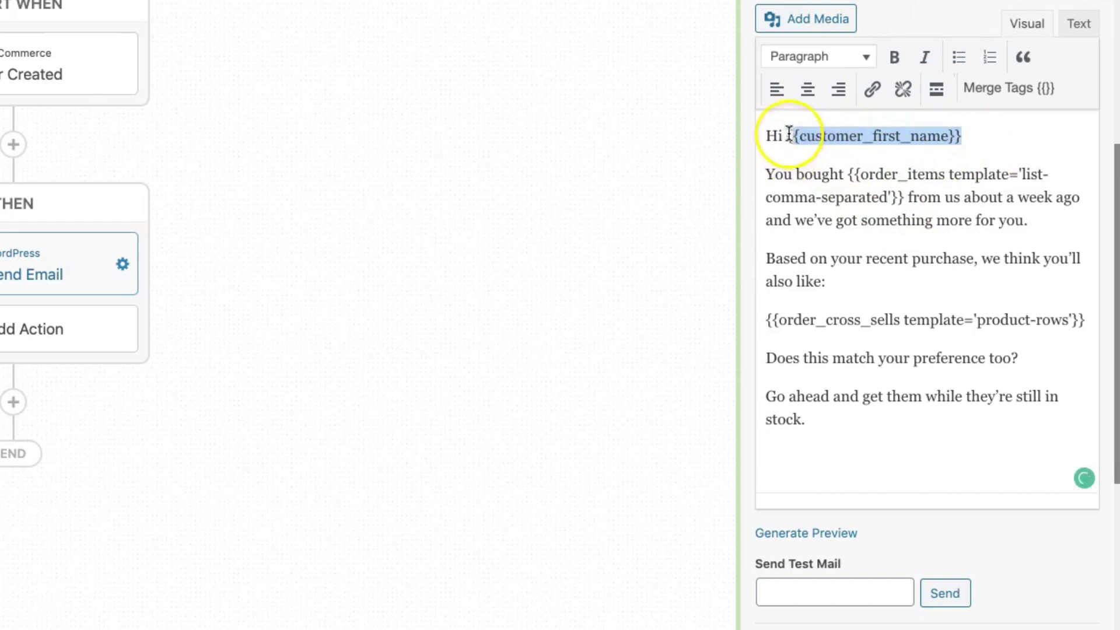
pyautogui.click(789, 135)
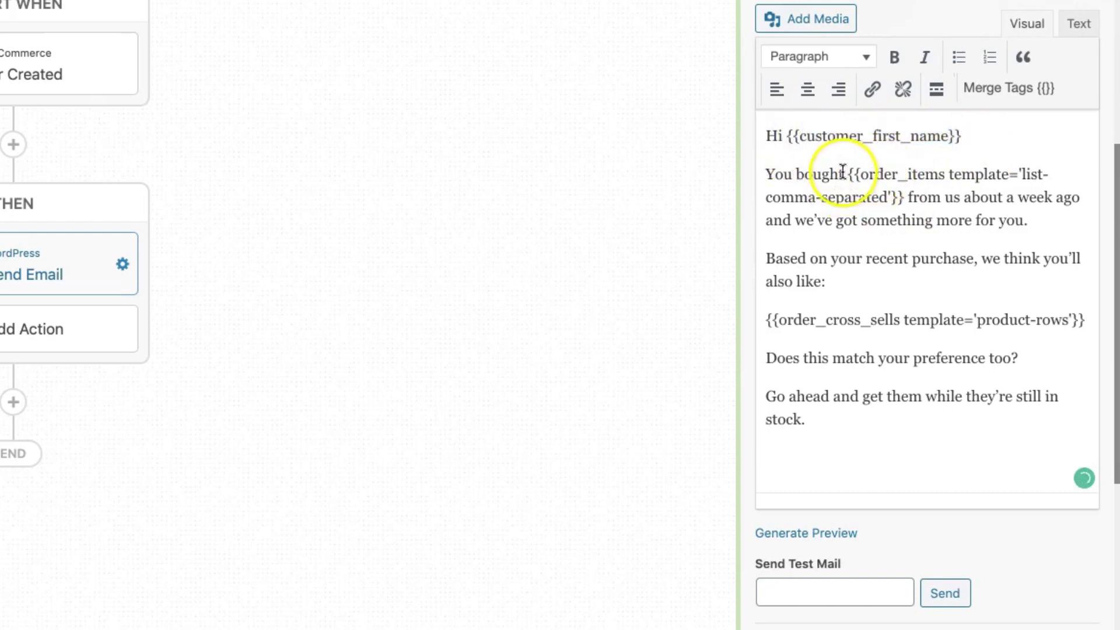
pyautogui.moveTo(852, 173); pyautogui.dragTo(910, 197)
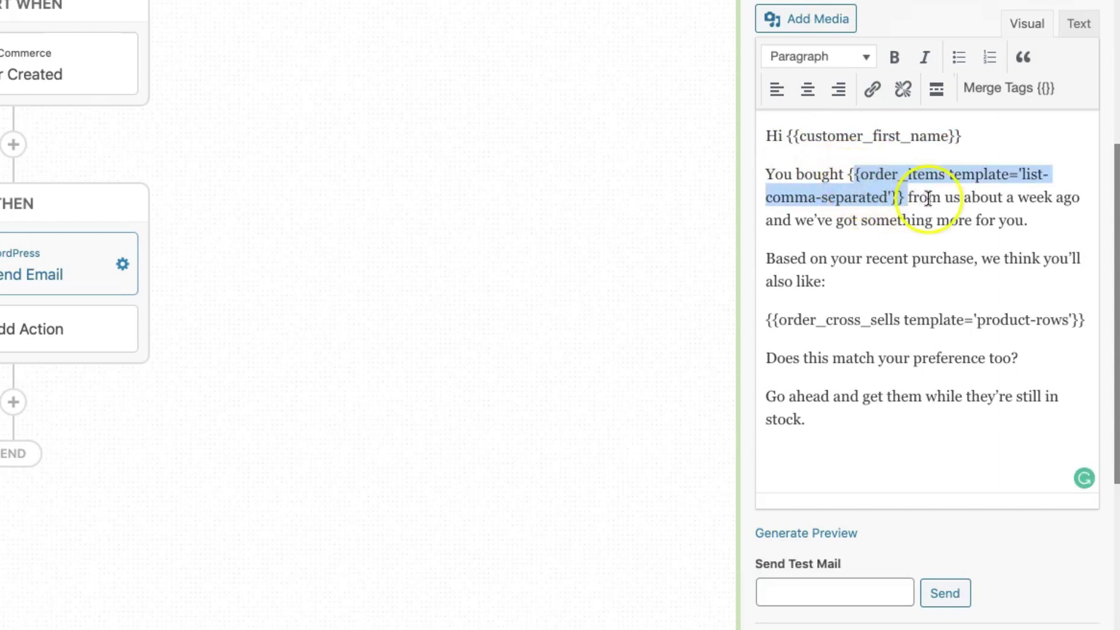
pyautogui.click(892, 192)
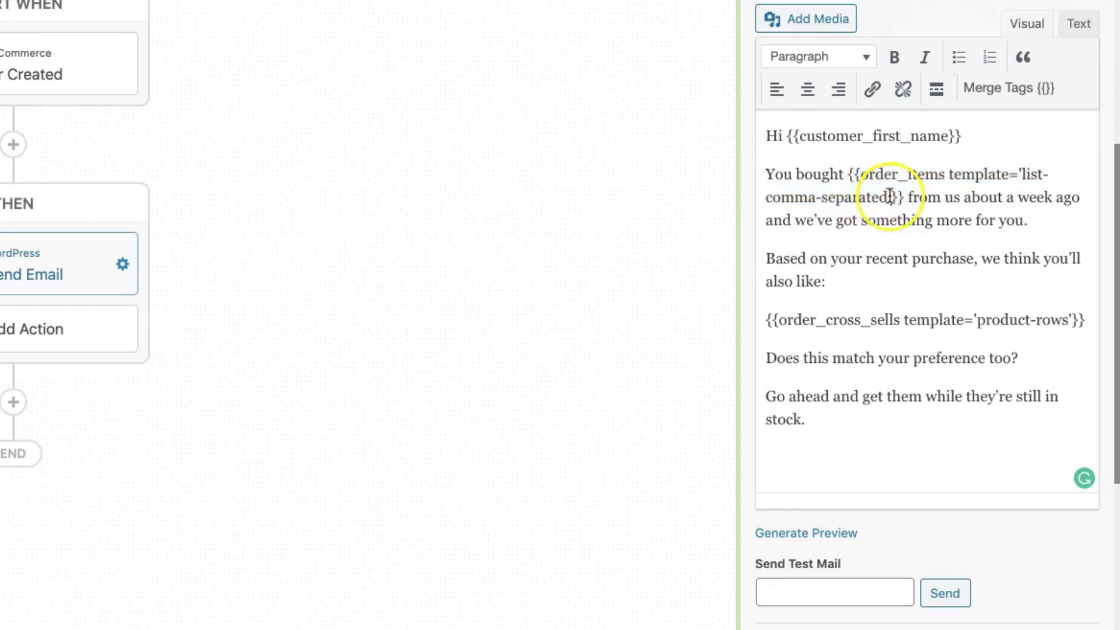
# - Search the email body's available merge tags for "item"
pyautogui.scroll(2, 889, 196)
pyautogui.scroll(-1, 883, 262)
pyautogui.click(1002, 141)
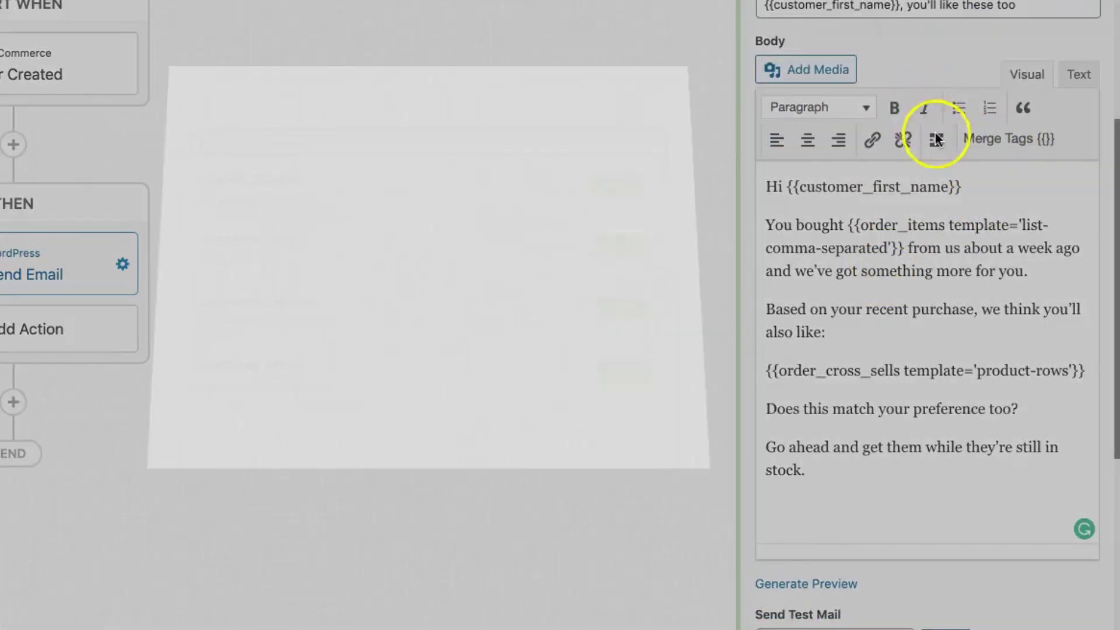
pyautogui.scroll(-2, 385, 286)
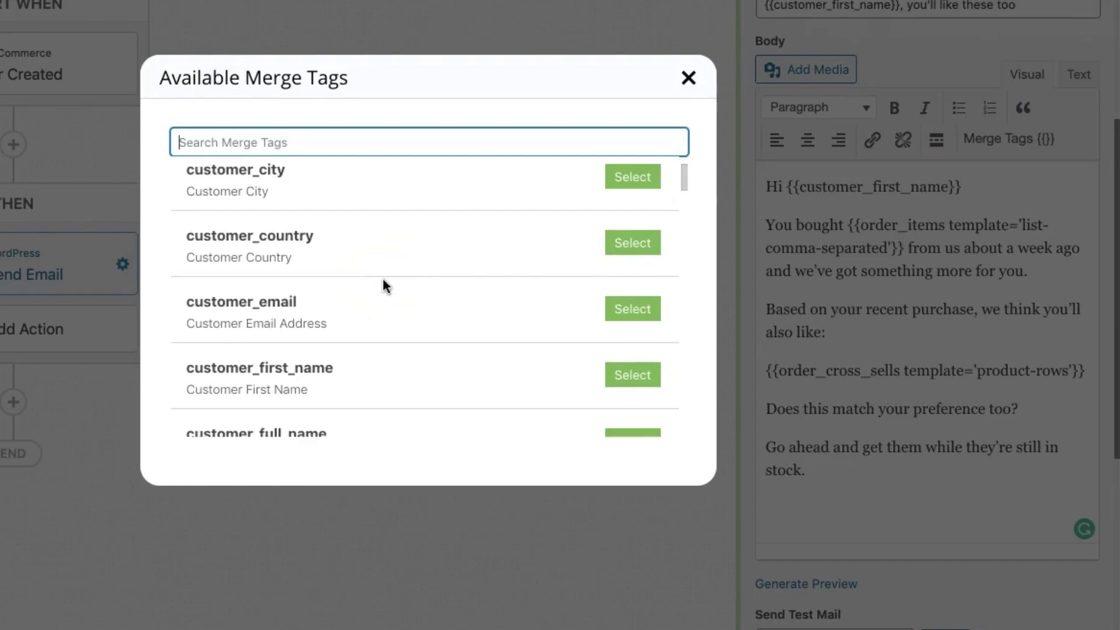
pyautogui.write('order i')
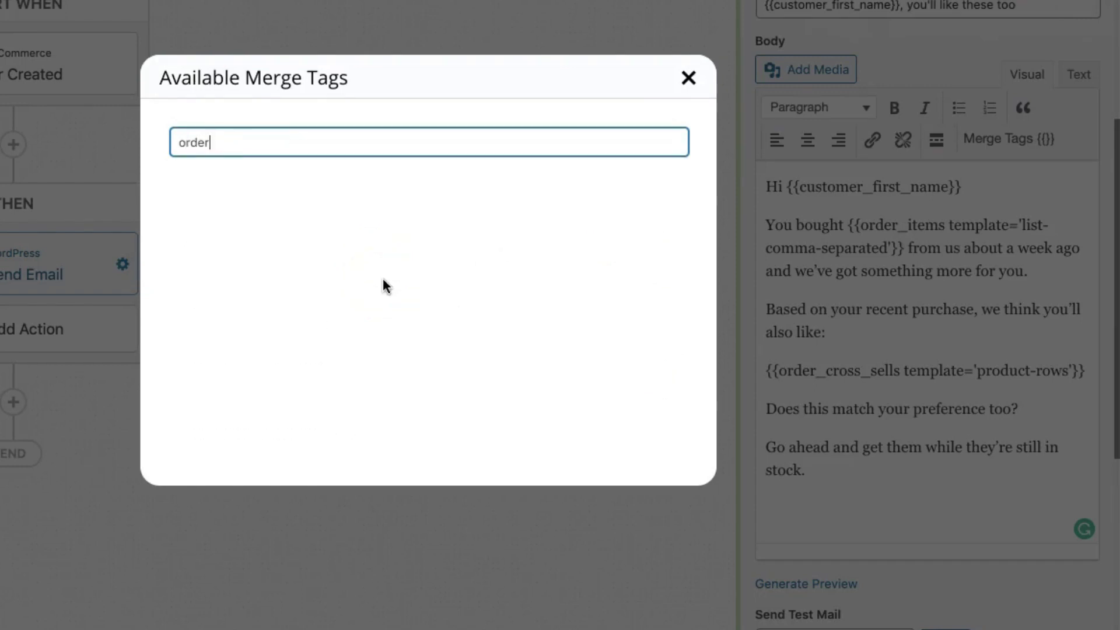
pyautogui.press('BackSpace')
pyautogui.press('BackSpace')
pyautogui.press('BackSpace')
pyautogui.write('ite')
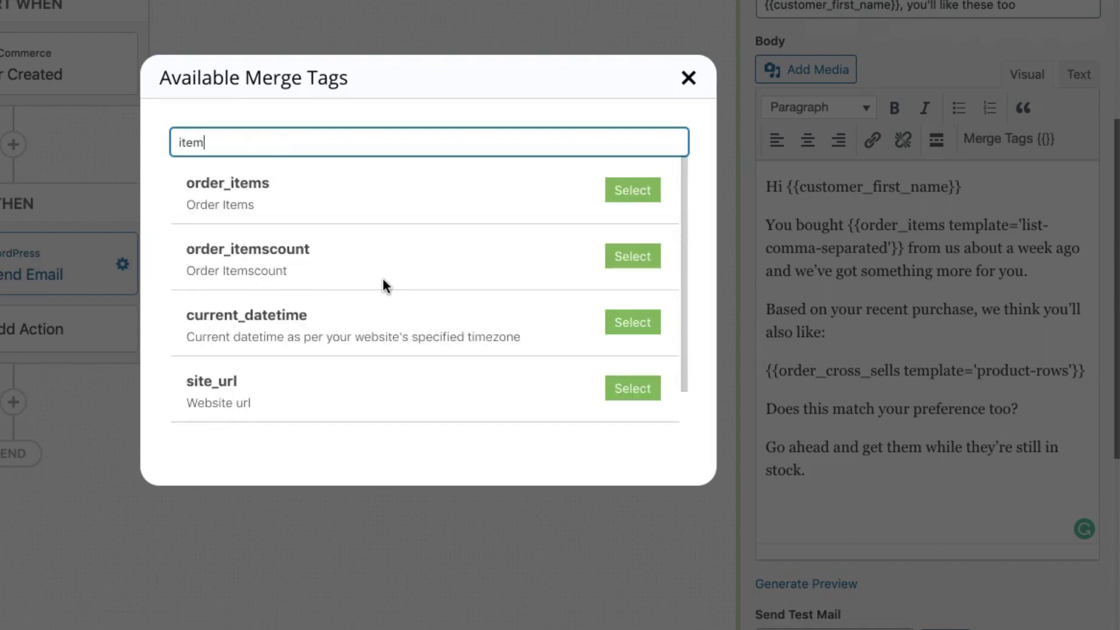
pyautogui.write('m')
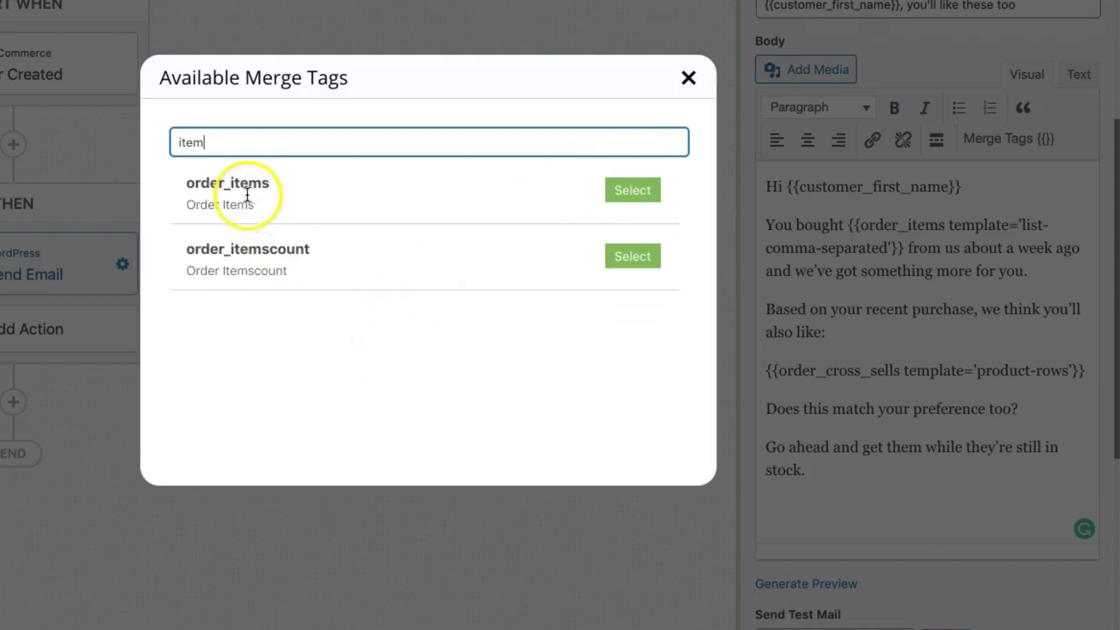
# - Preview the order_items merge tag with the List - Comma Separated (Product Names only) template, without copying it
pyautogui.click(638, 199)
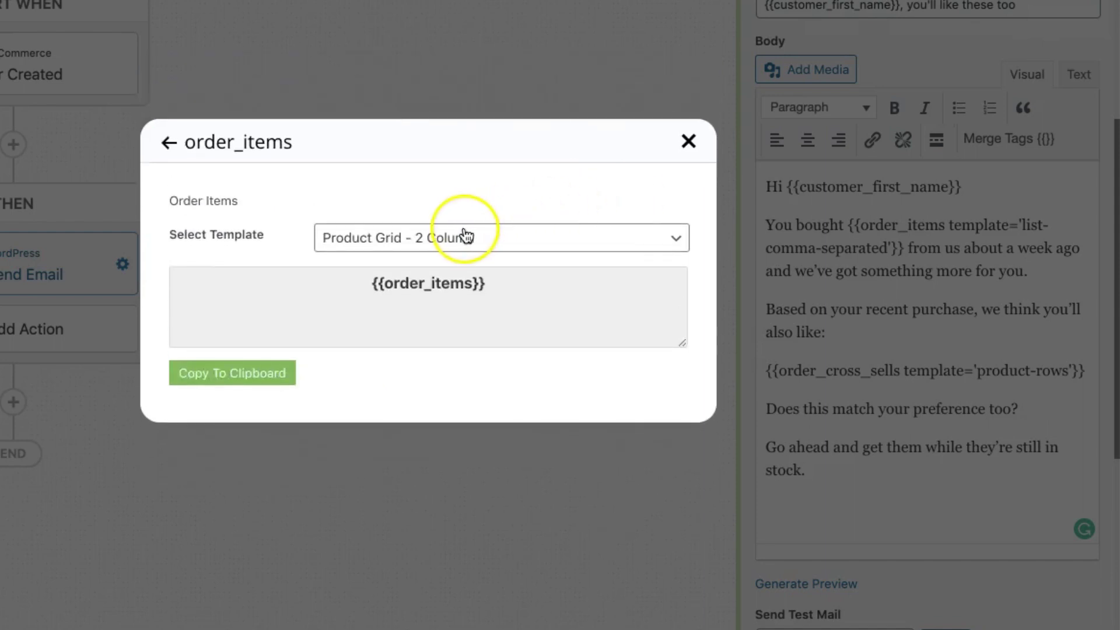
pyautogui.click(450, 244)
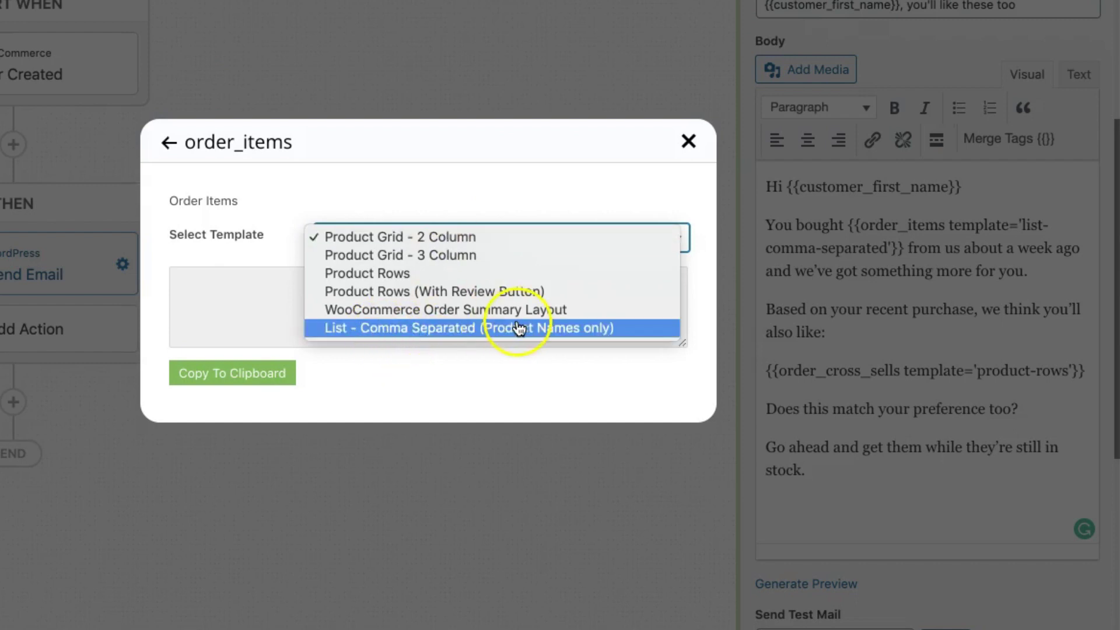
pyautogui.click(497, 328)
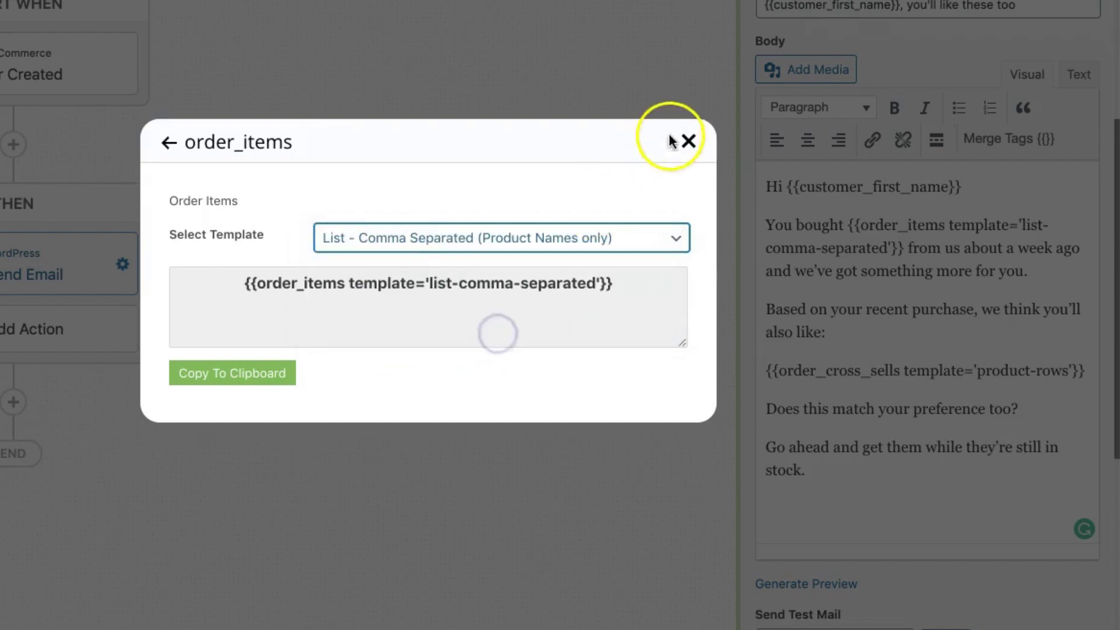
pyautogui.click(684, 147)
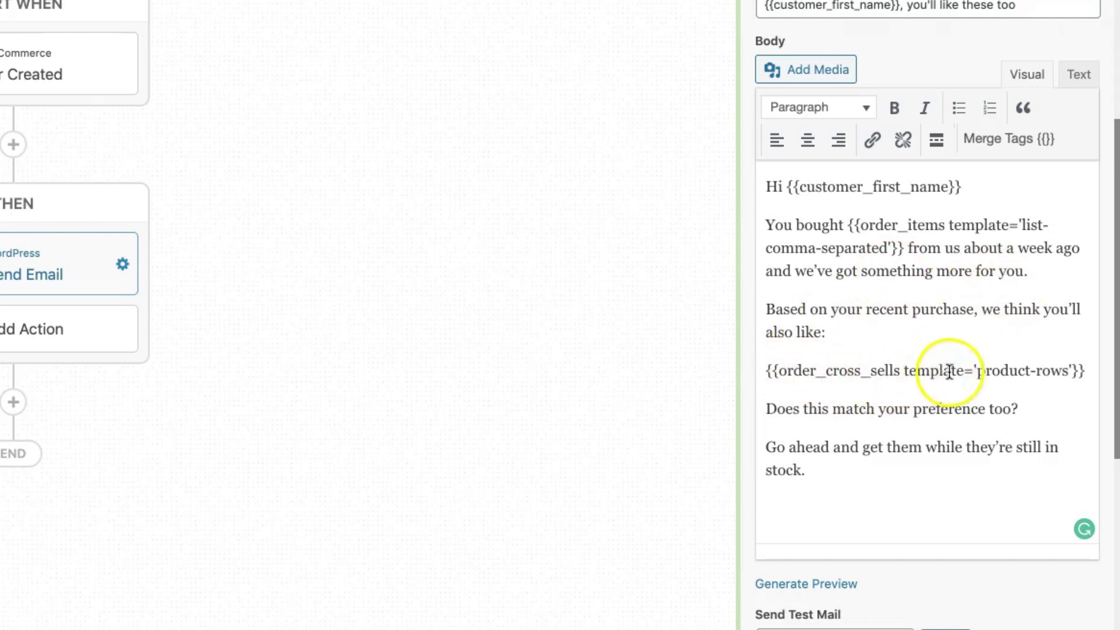
# - Search the email body's merge tags for "cro" and open the order_cross_sells tag
pyautogui.tripleClick(843, 377)
pyautogui.click(845, 332)
pyautogui.scroll(2, 904, 146)
pyautogui.scroll(-2, 927, 187)
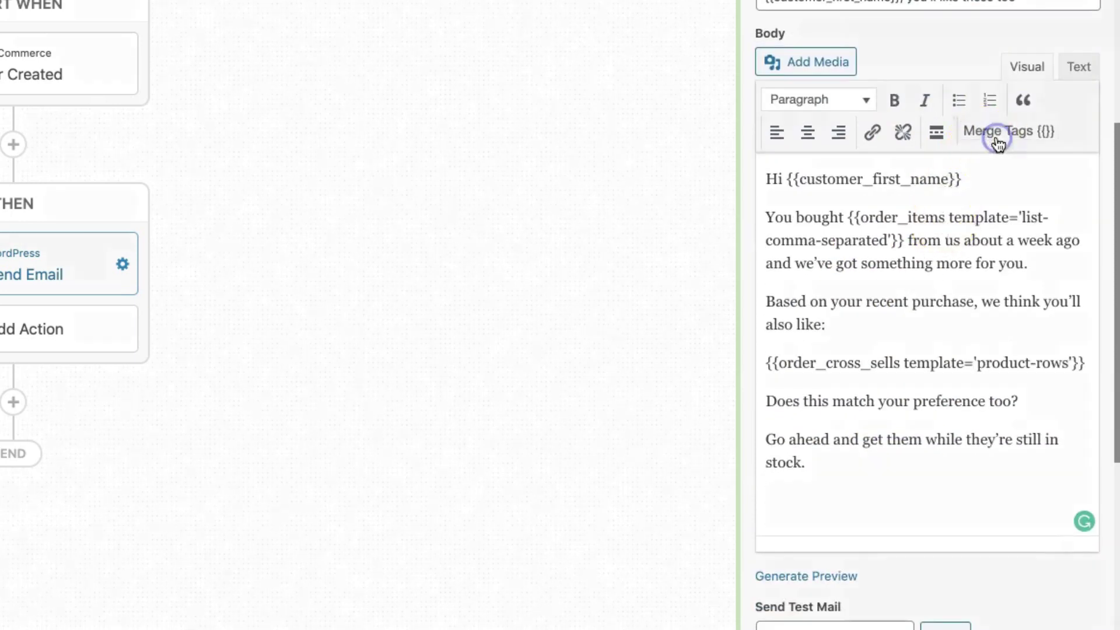
pyautogui.click(991, 140)
pyautogui.write('cro')
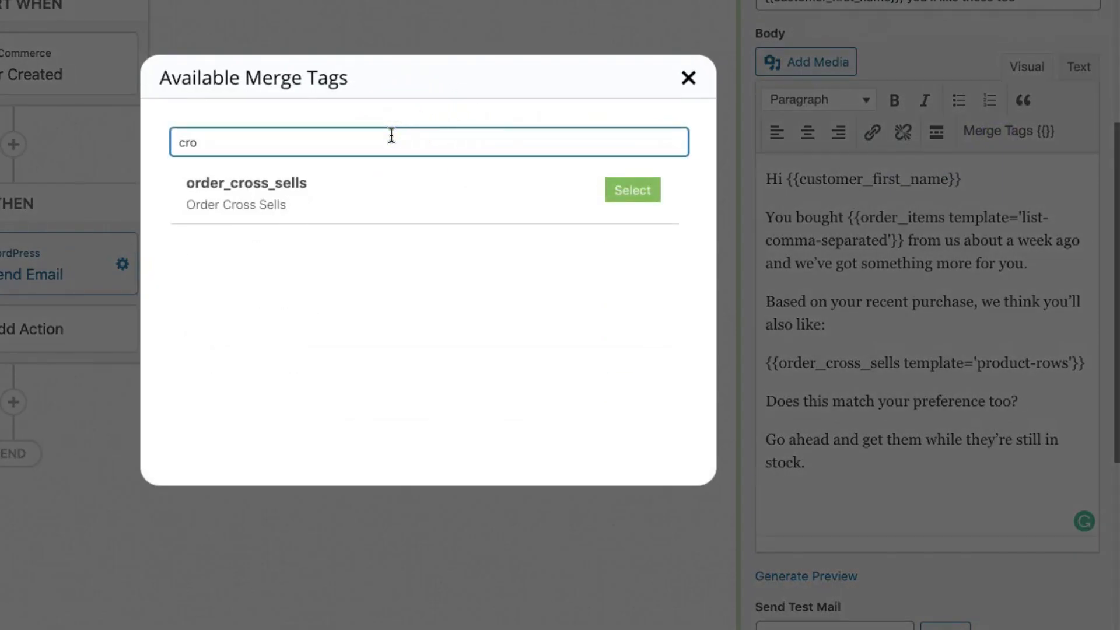
pyautogui.click(617, 190)
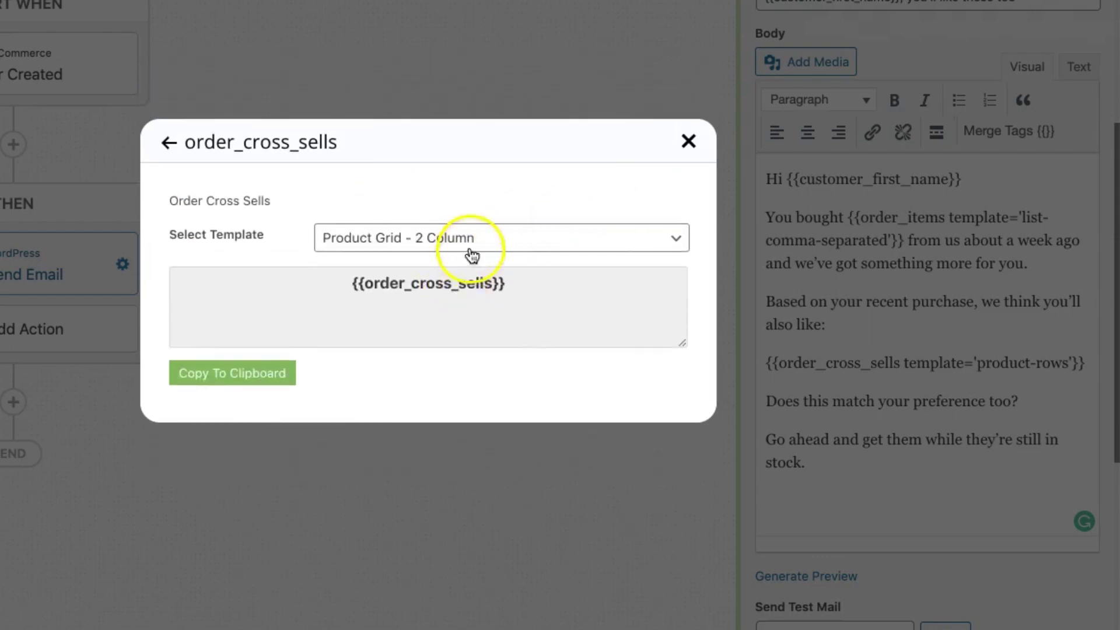
# - Review the order_cross_sells template options, choose Product Rows, and close the merge tag dialog without copying
pyautogui.click(471, 256)
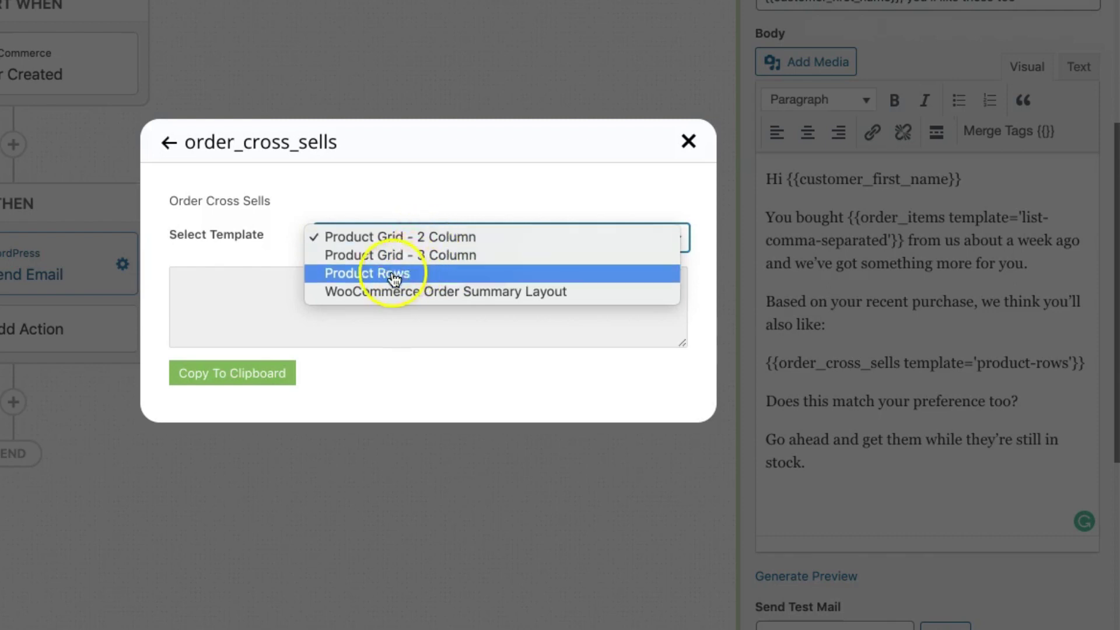
pyautogui.click(426, 206)
pyautogui.click(408, 238)
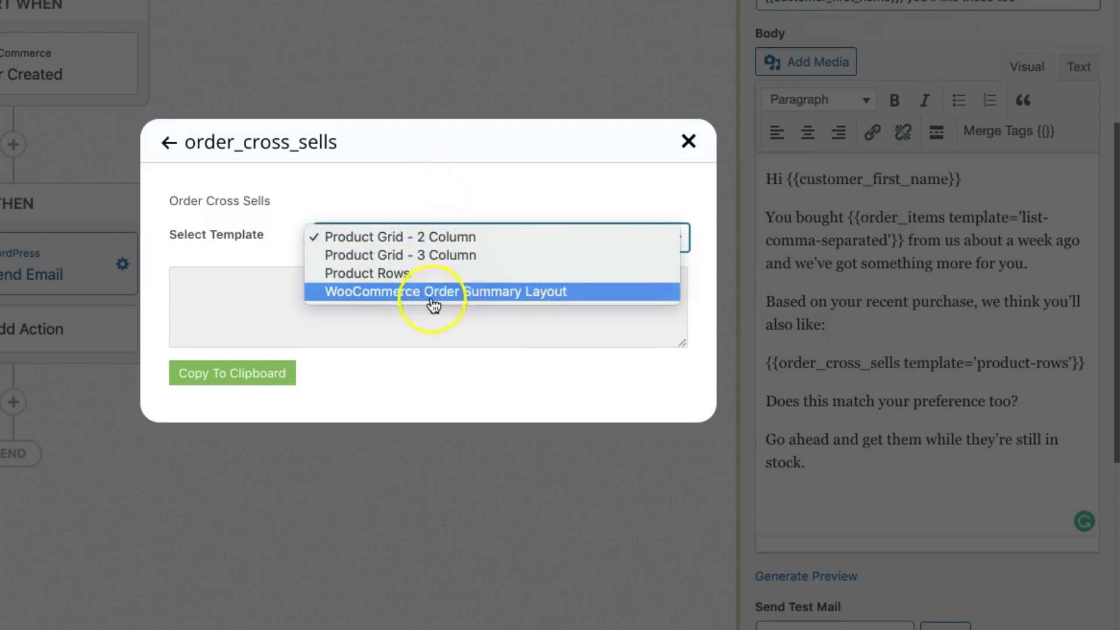
pyautogui.click(500, 202)
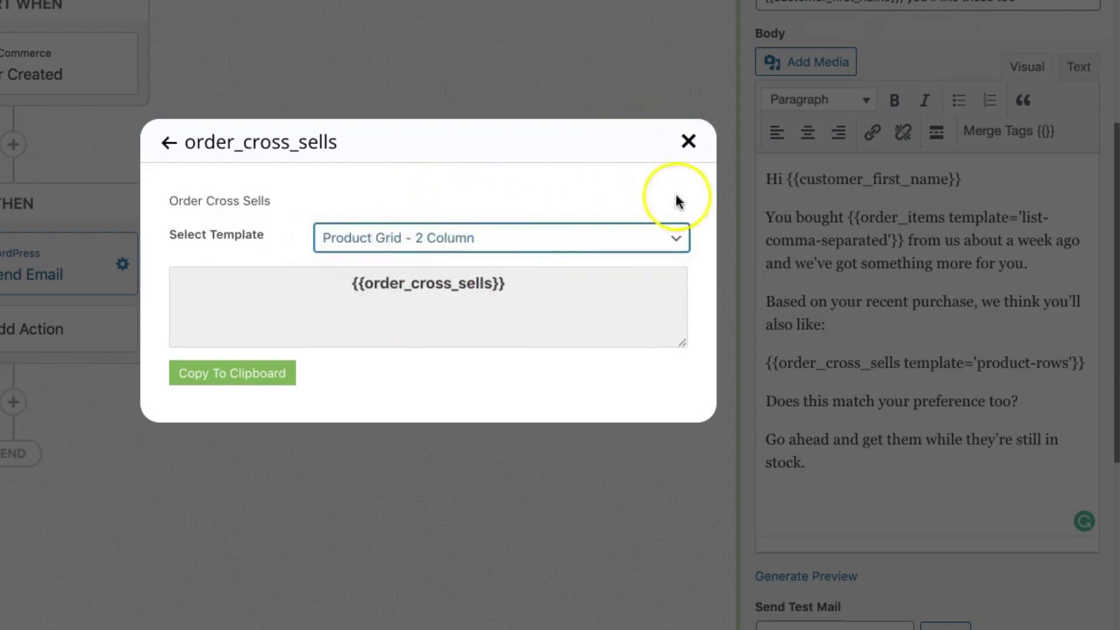
pyautogui.click(564, 245)
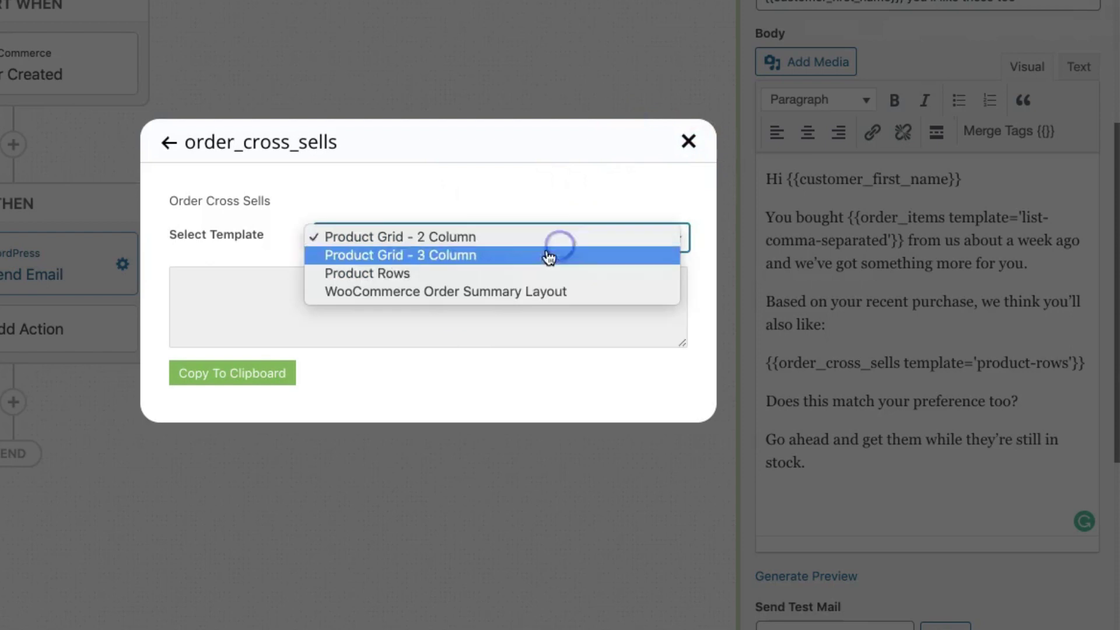
pyautogui.click(494, 277)
pyautogui.click(687, 147)
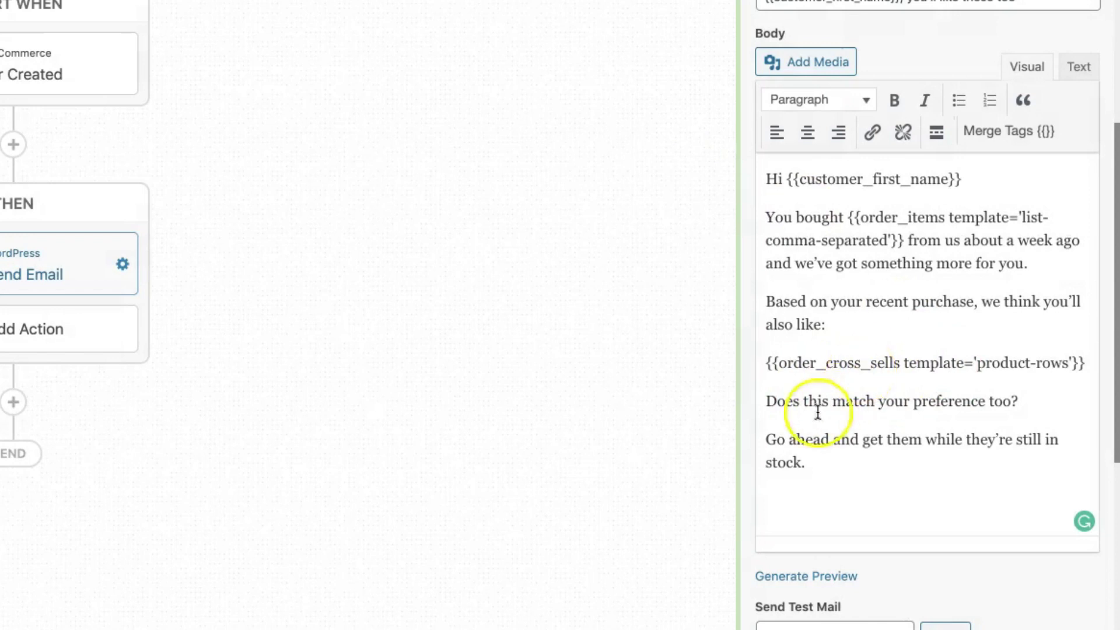
# - Open the Send Email action's delay settings for viewing and return to the email body
pyautogui.scroll(-2, 854, 452)
pyautogui.scroll(-5, 854, 452)
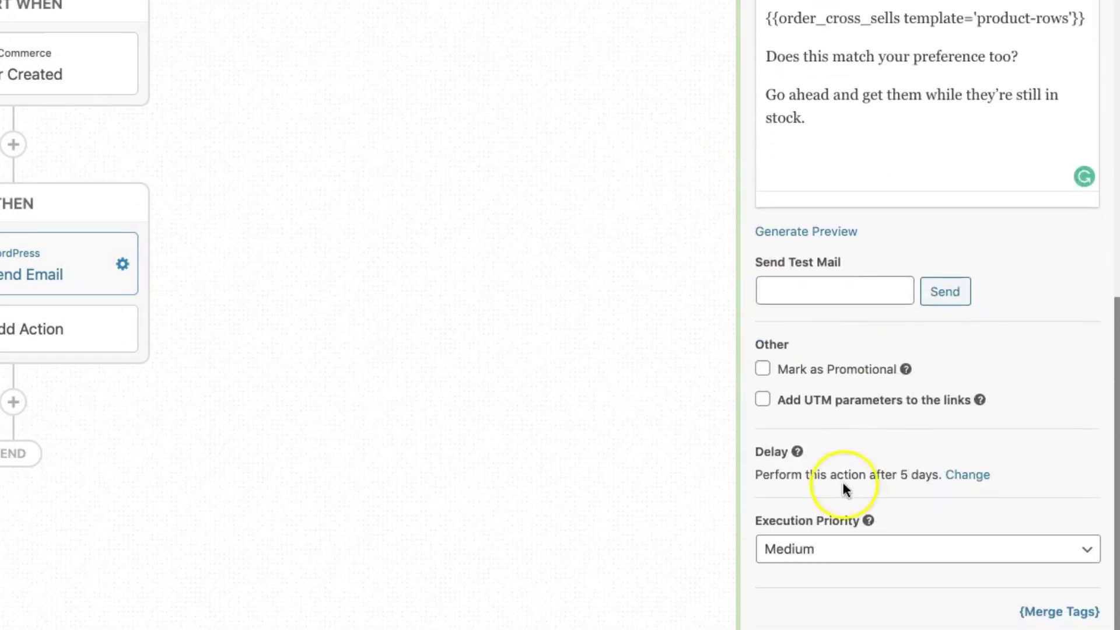
pyautogui.doubleClick(924, 474)
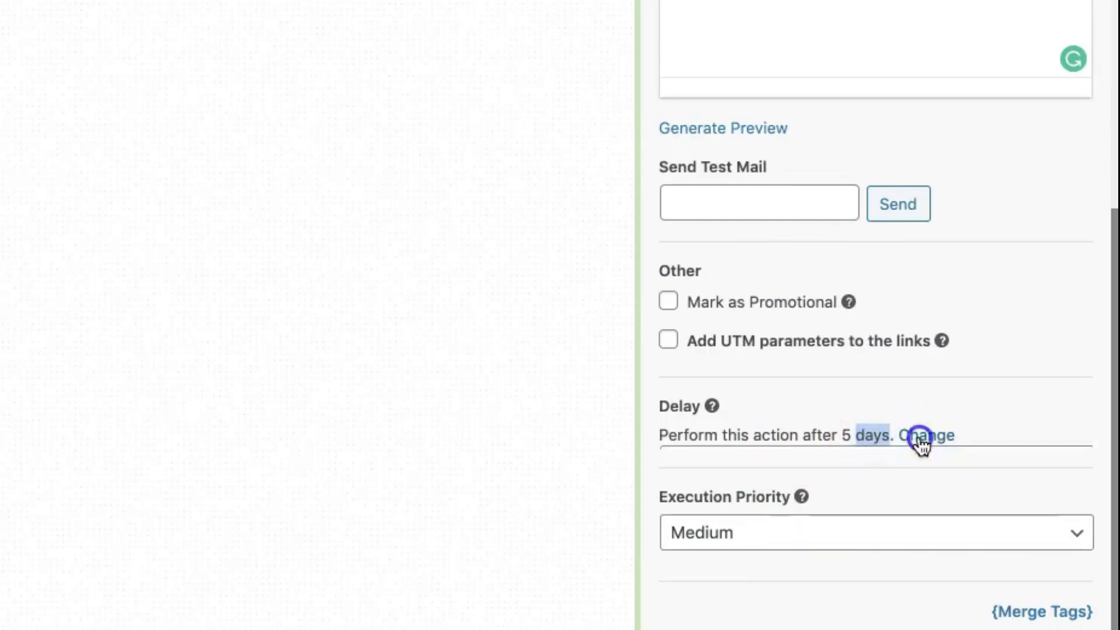
pyautogui.click(920, 438)
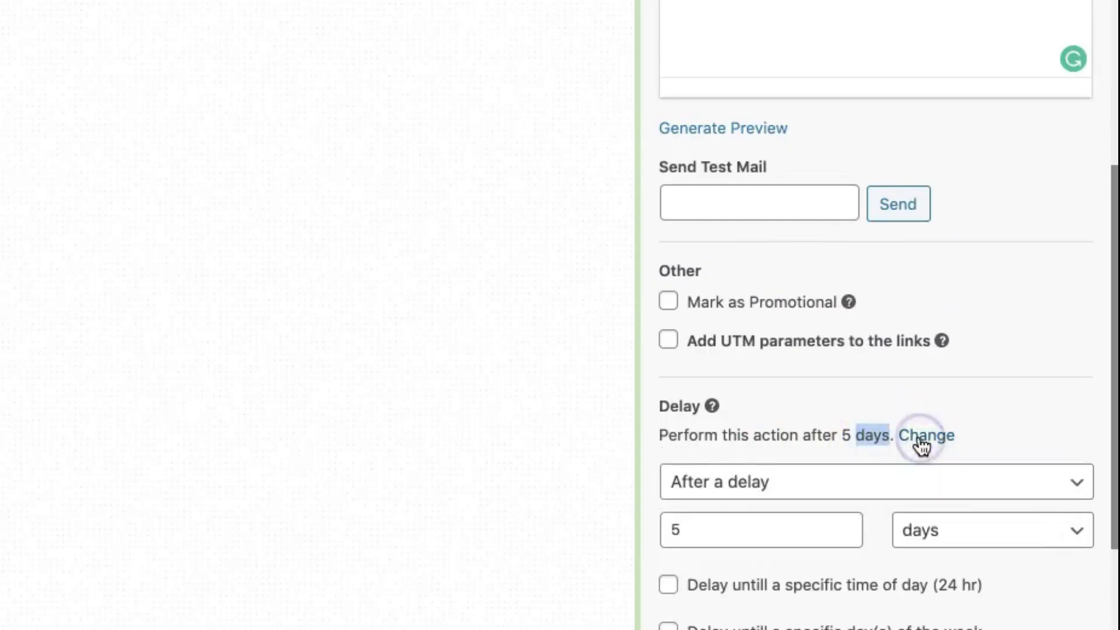
pyautogui.scroll(10, 954, 415)
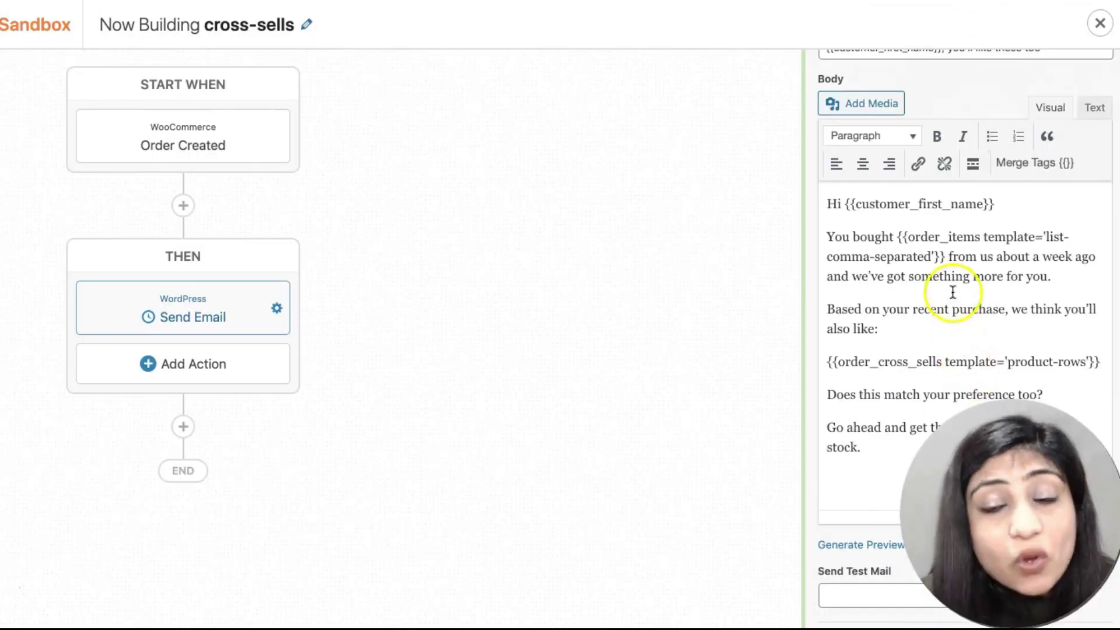
pyautogui.scroll(1, 939, 282)
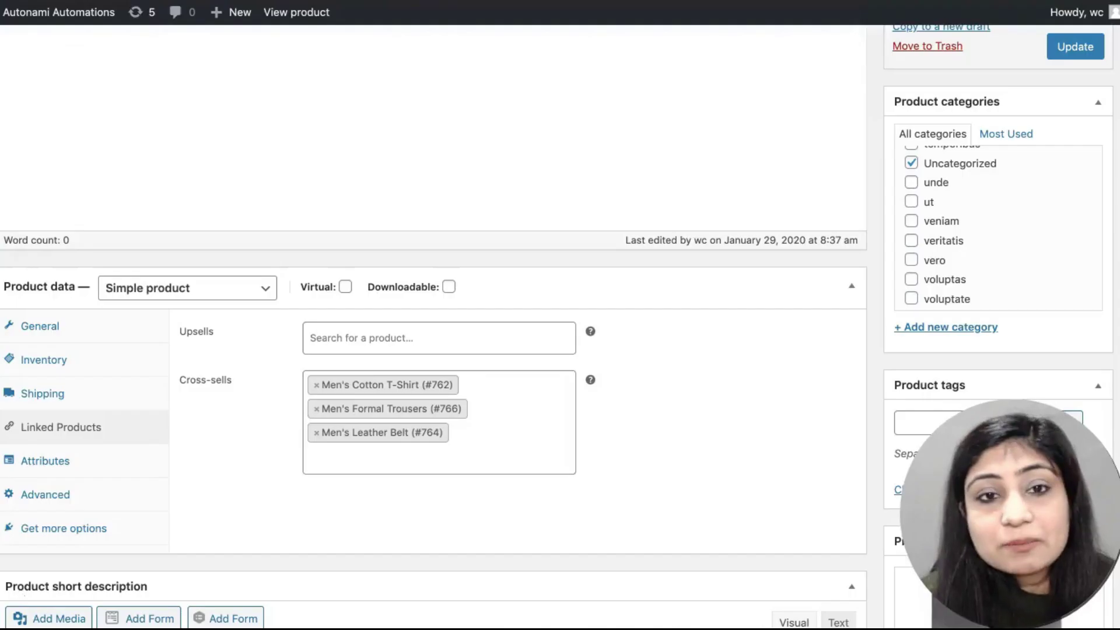
# - Check the Men's Waistcoat product's title and its cross-sells under the linked products
pyautogui.scroll(5, 482, 220)
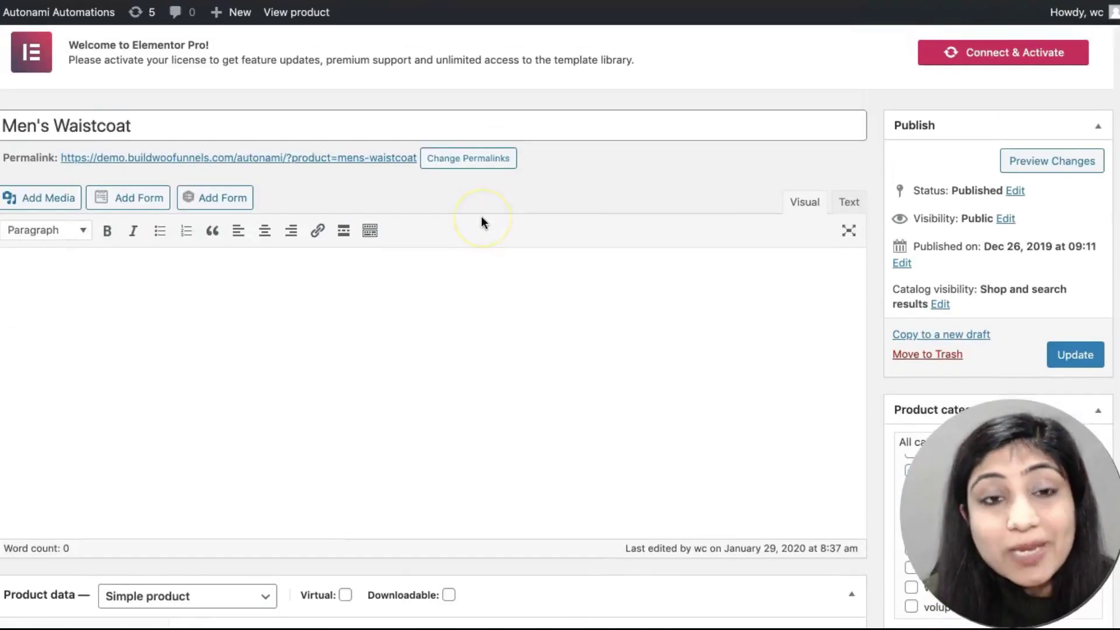
pyautogui.scroll(-2, 481, 222)
pyautogui.scroll(-1, 481, 222)
pyautogui.scroll(-3, 481, 219)
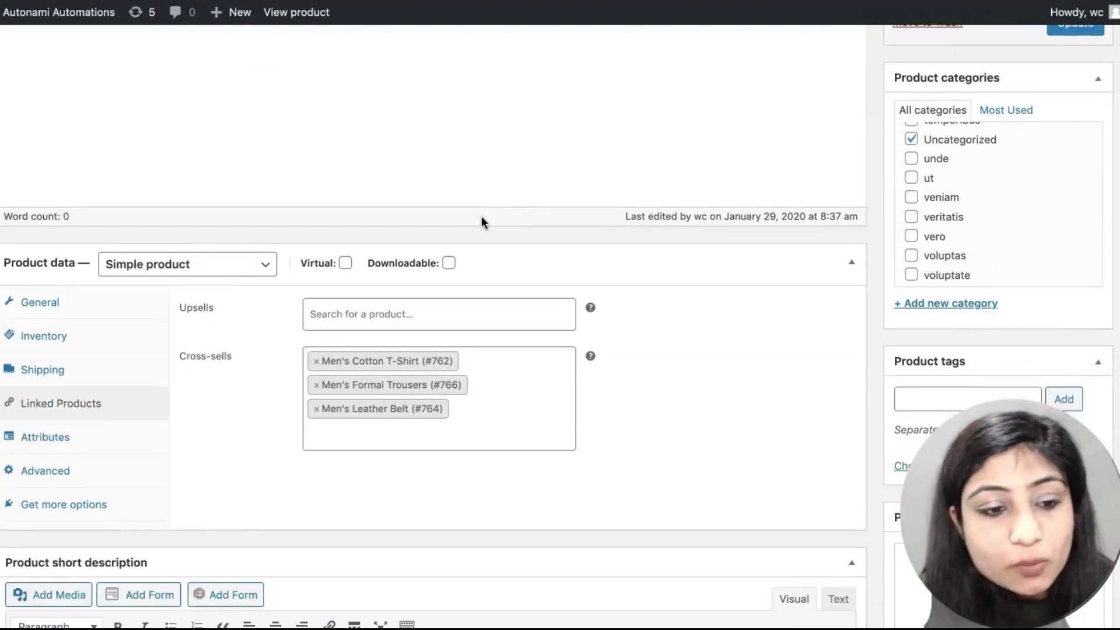
# - Review the Linked Products section of the Men's Waistcoat product
pyautogui.click(61, 414)
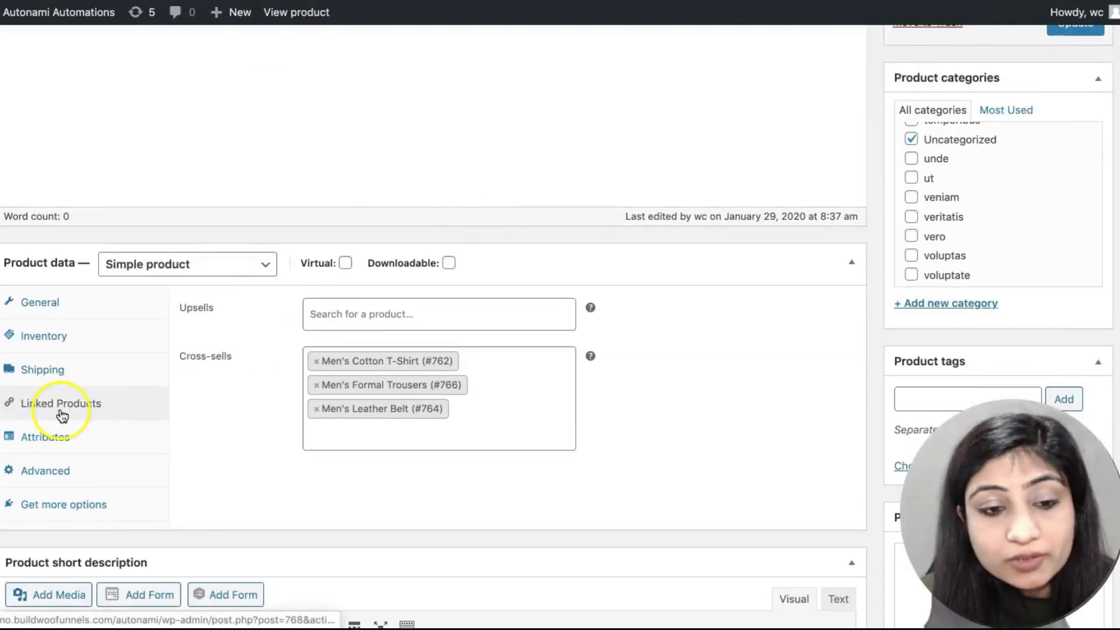
pyautogui.scroll(-1, 533, 393)
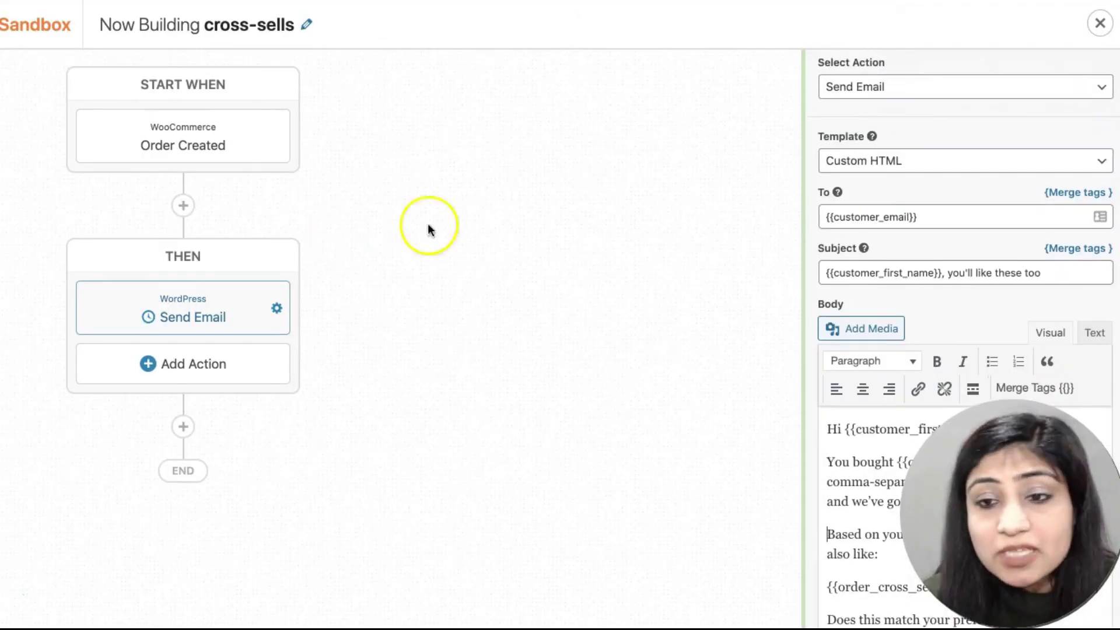
# - Return to the cross-sells automation and review the Order Created trigger's settings and available WooCommerce events, keeping Order Created
pyautogui.scroll(3, 900, 257)
pyautogui.click(181, 135)
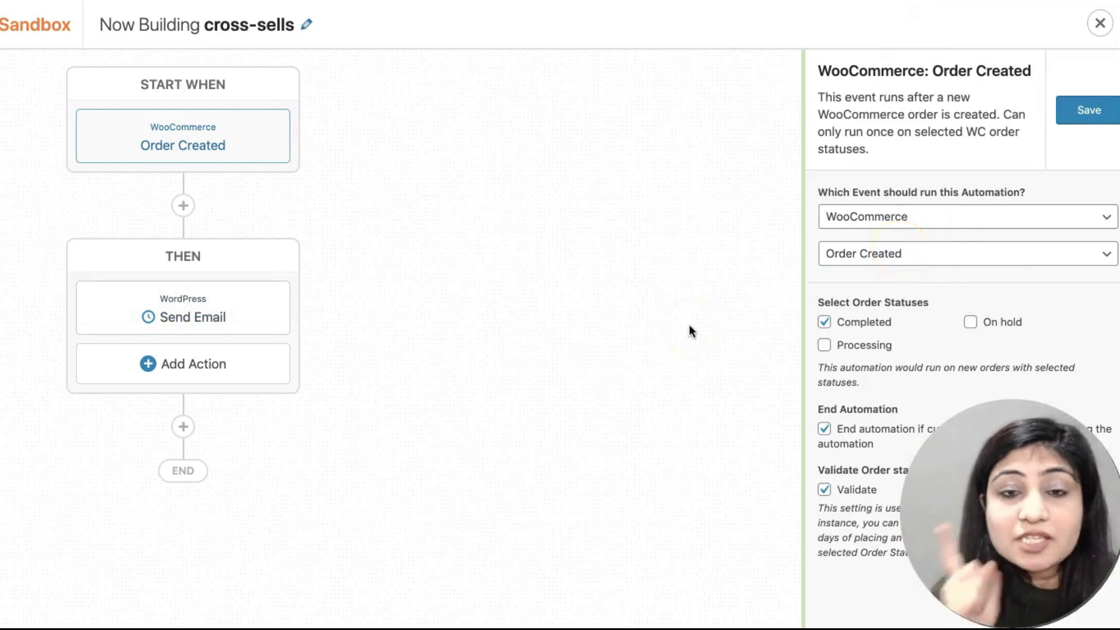
pyautogui.click(862, 255)
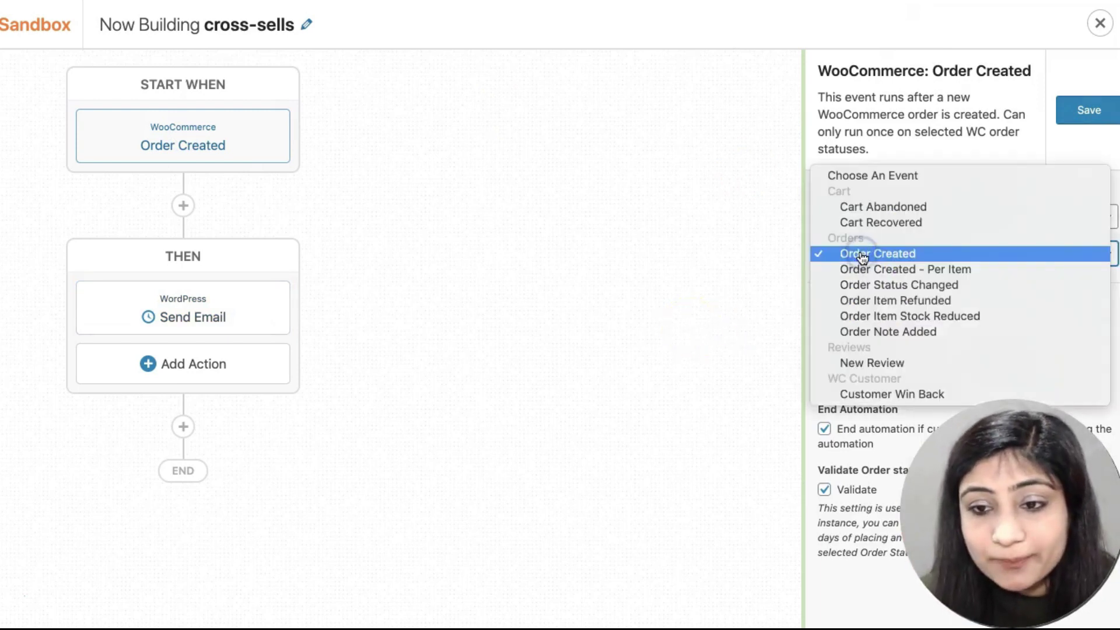
pyautogui.click(642, 292)
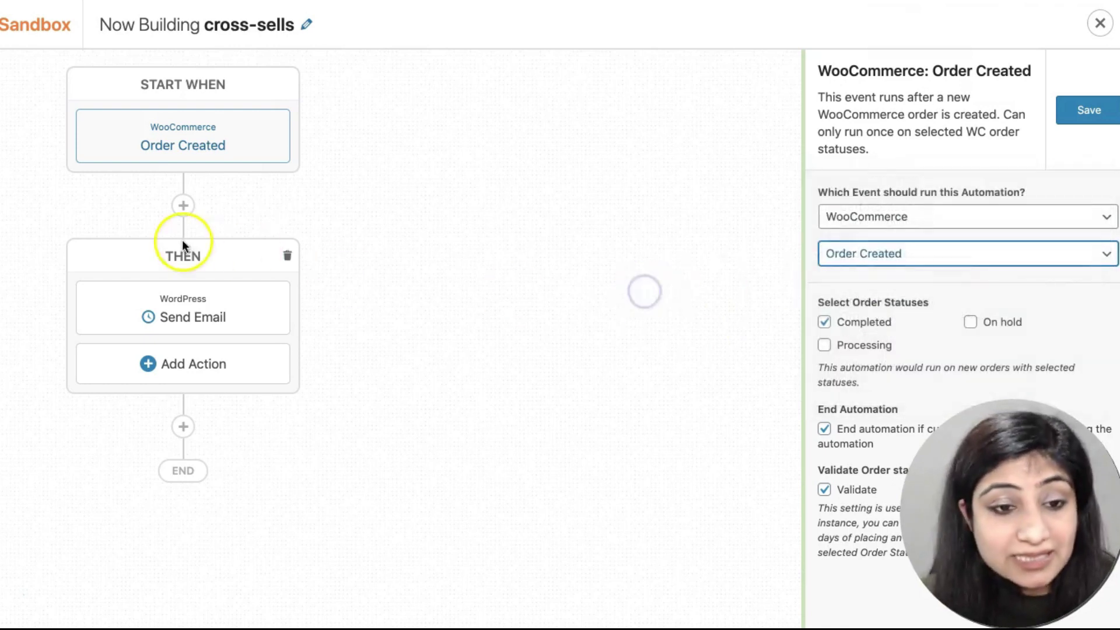
# - Insert a conditional action after the Order Created trigger with the rule Order Items matches any of Men's Waistcoat (#768), and save it
pyautogui.click(183, 206)
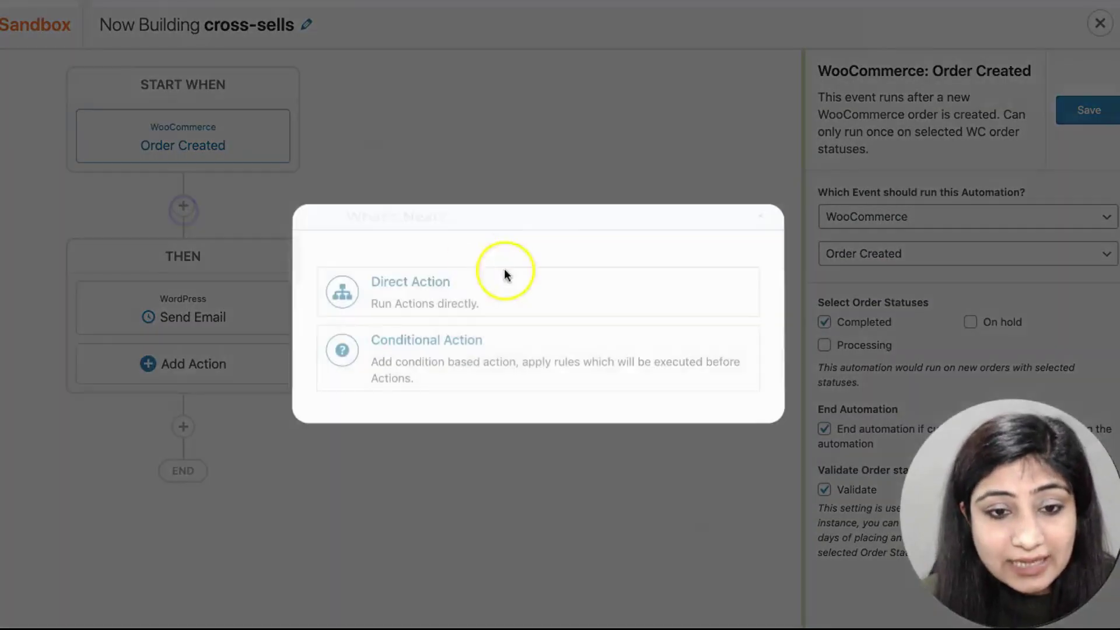
pyautogui.click(427, 346)
pyautogui.click(937, 197)
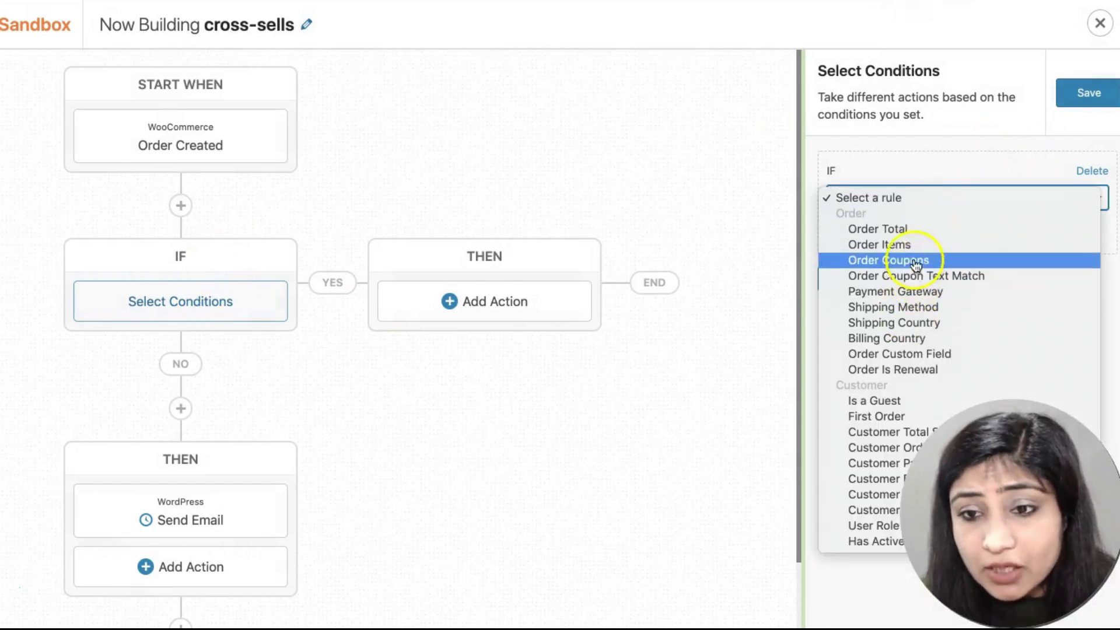
pyautogui.click(912, 250)
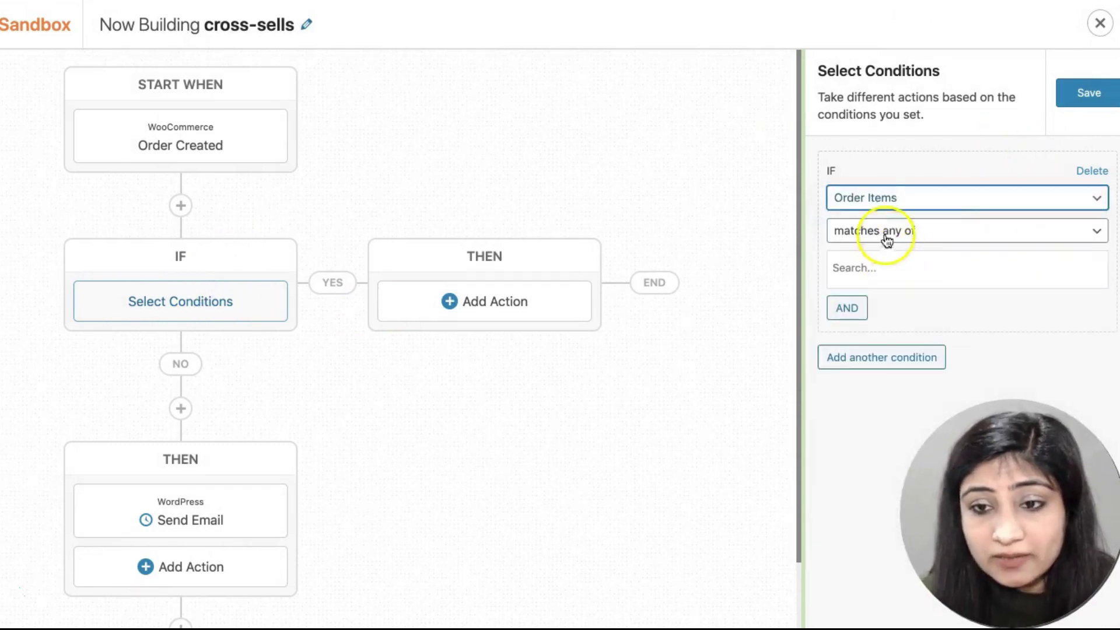
pyautogui.click(869, 265)
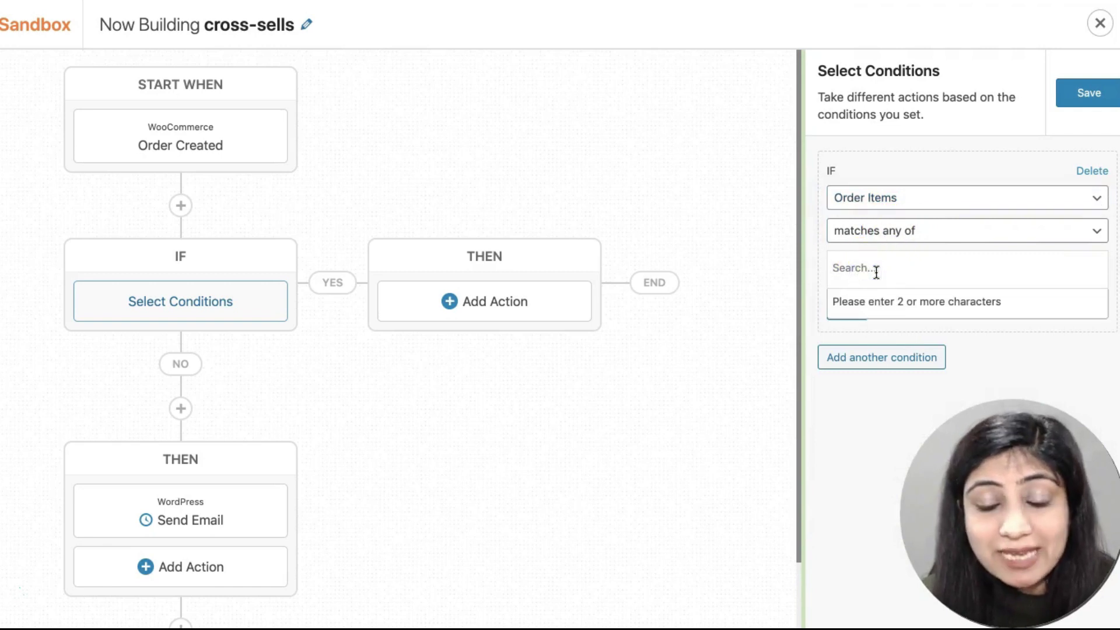
pyautogui.write('waist')
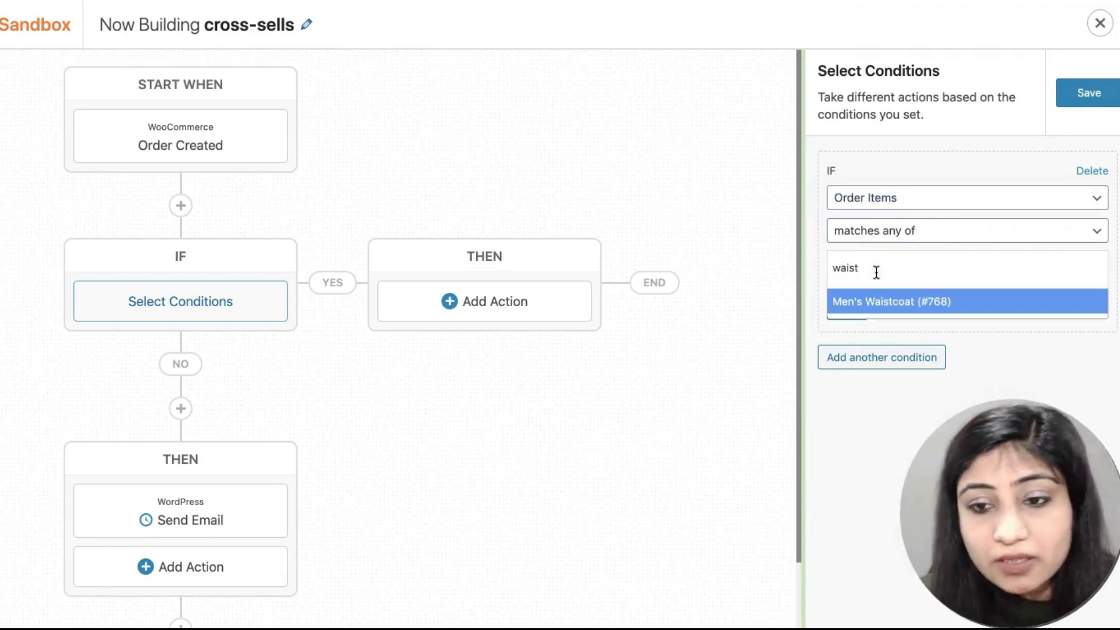
pyautogui.click(880, 303)
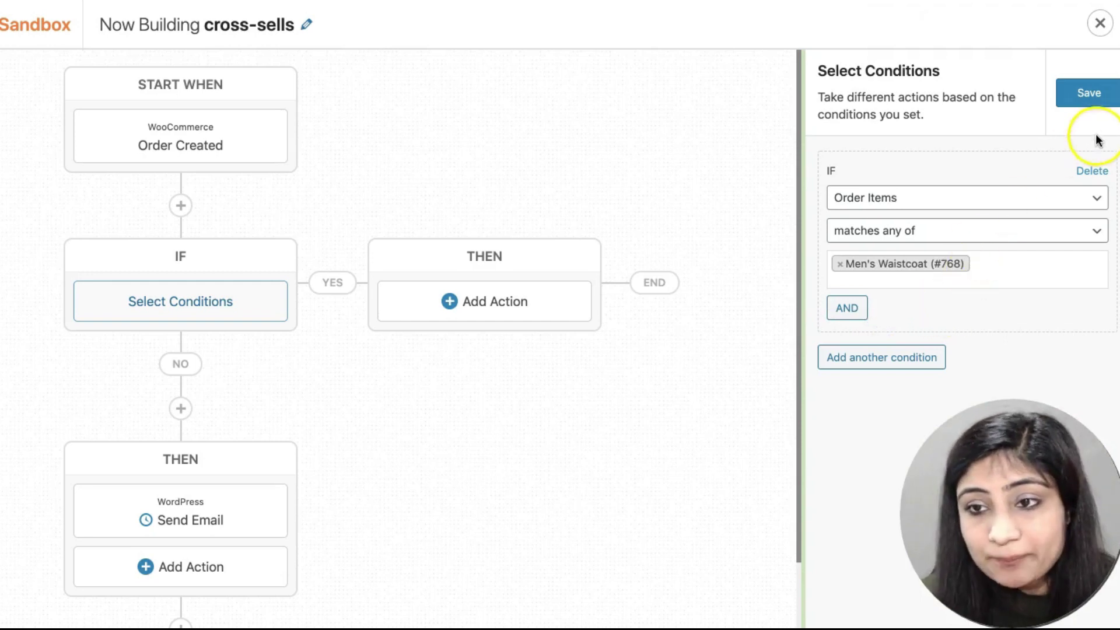
pyautogui.click(1089, 94)
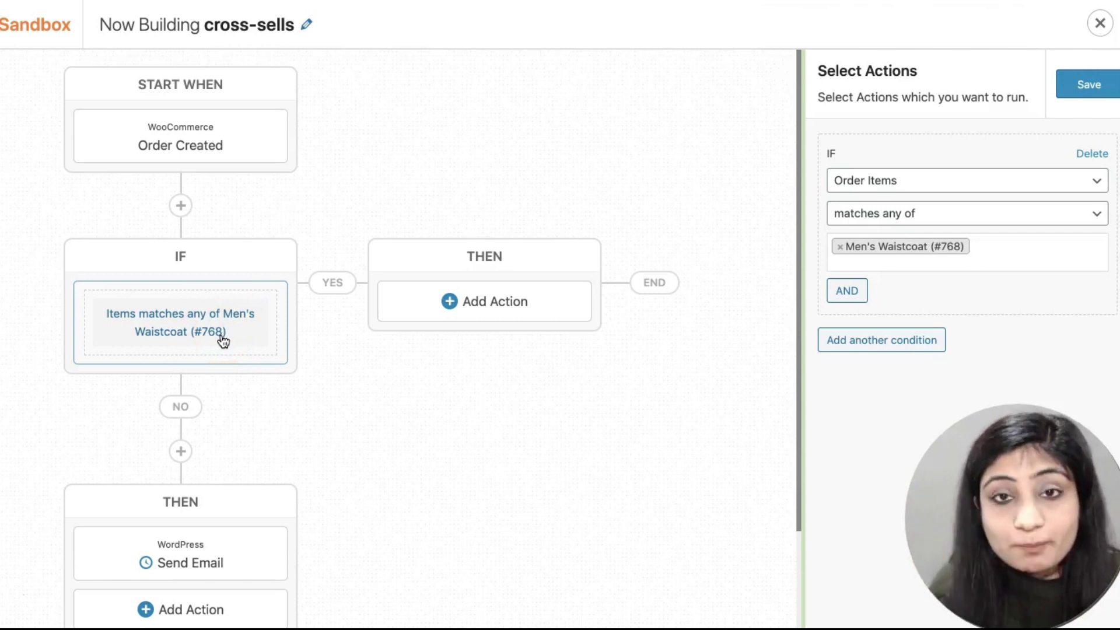
# - View the Send Email action on the No branch and remove the Conditional Action block, leaving its scheduled actions undeleted
pyautogui.scroll(-2, 223, 341)
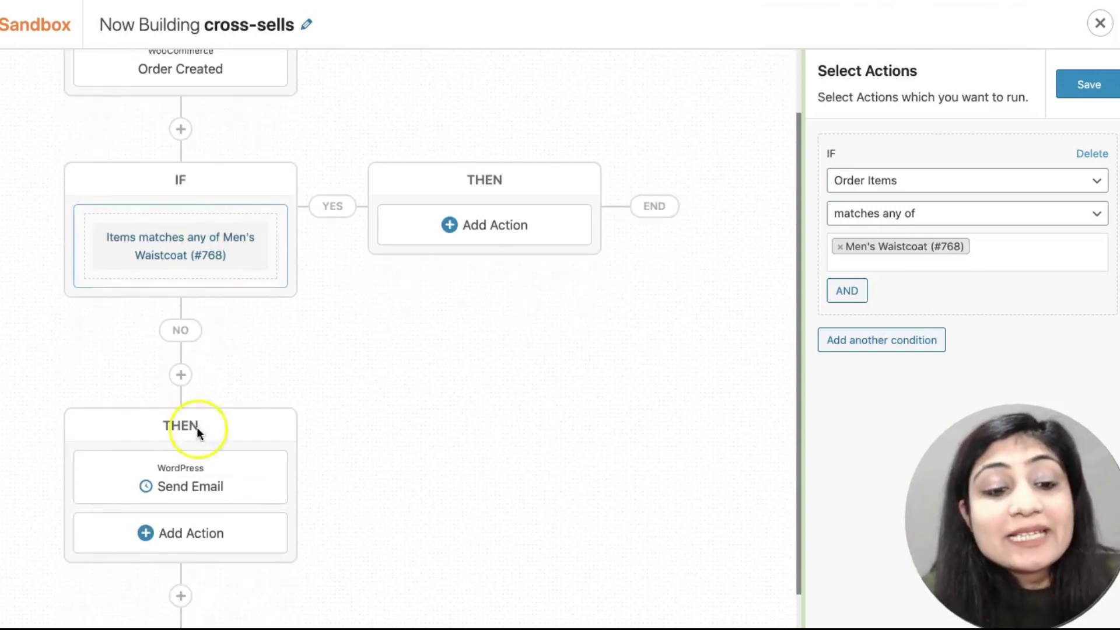
pyautogui.click(185, 467)
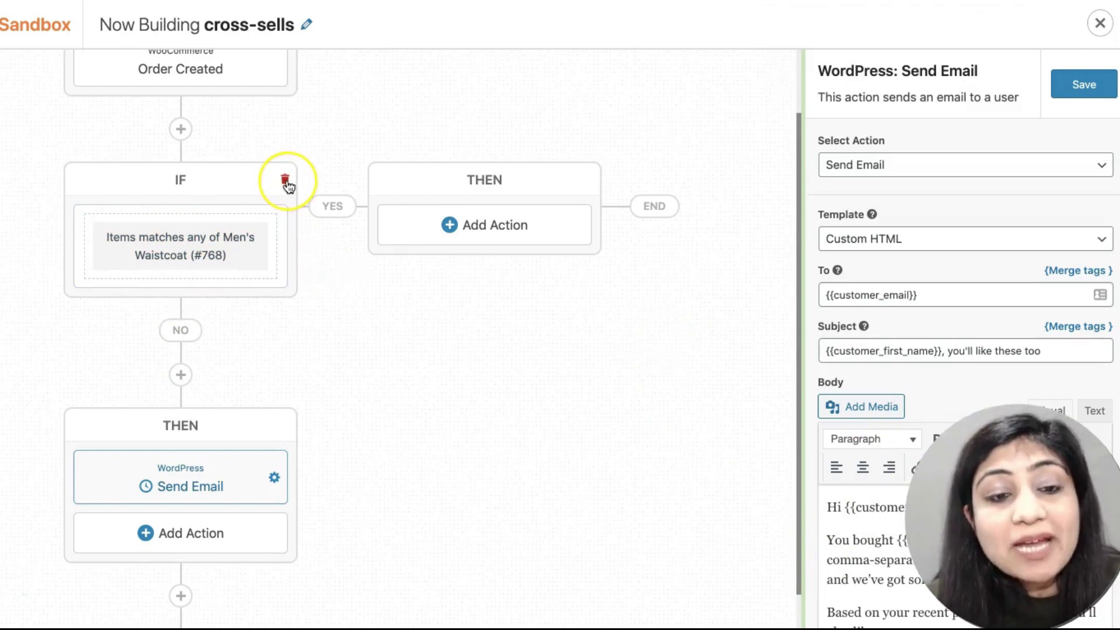
pyautogui.click(287, 183)
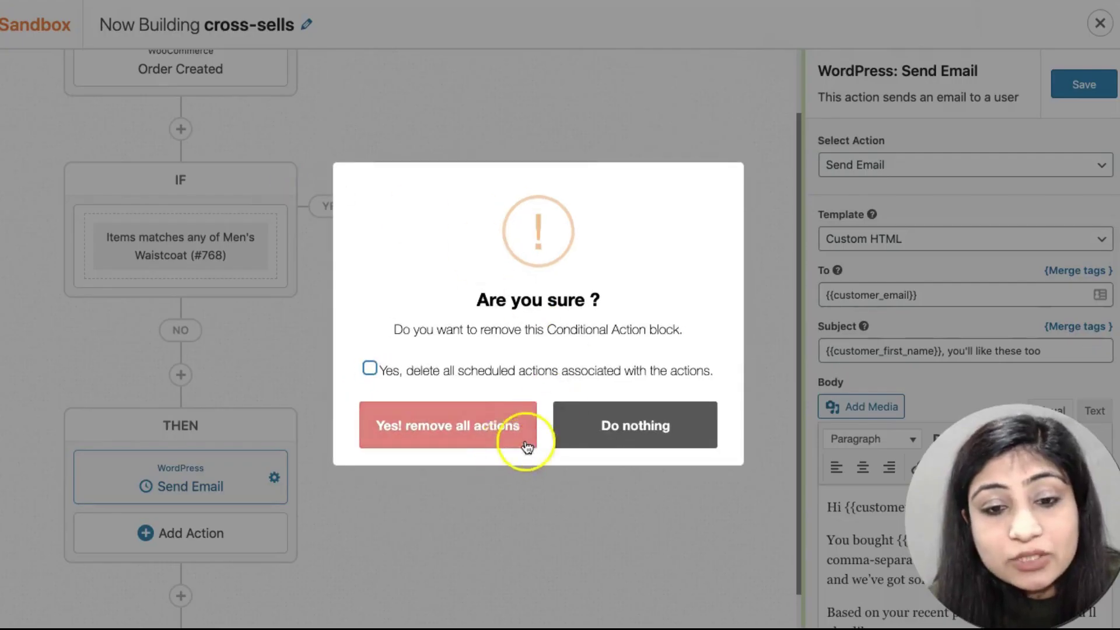
pyautogui.click(474, 432)
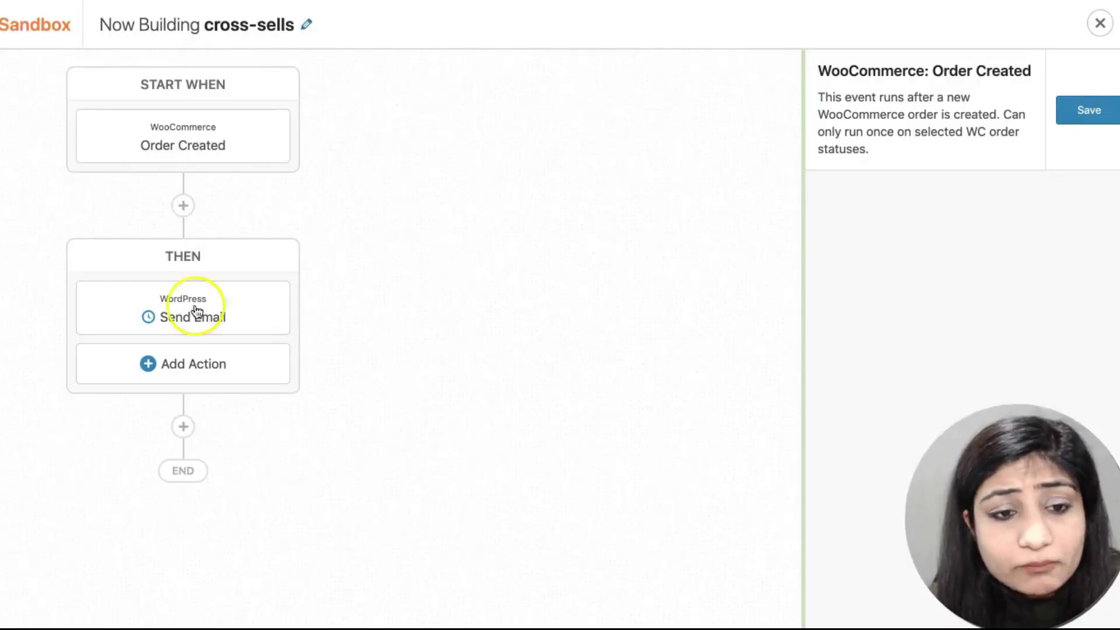
# - Open the Send Email action and review its body with the order_cross_sells merge tag and its test mail option
pyautogui.click(170, 305)
pyautogui.scroll(-5, 900, 454)
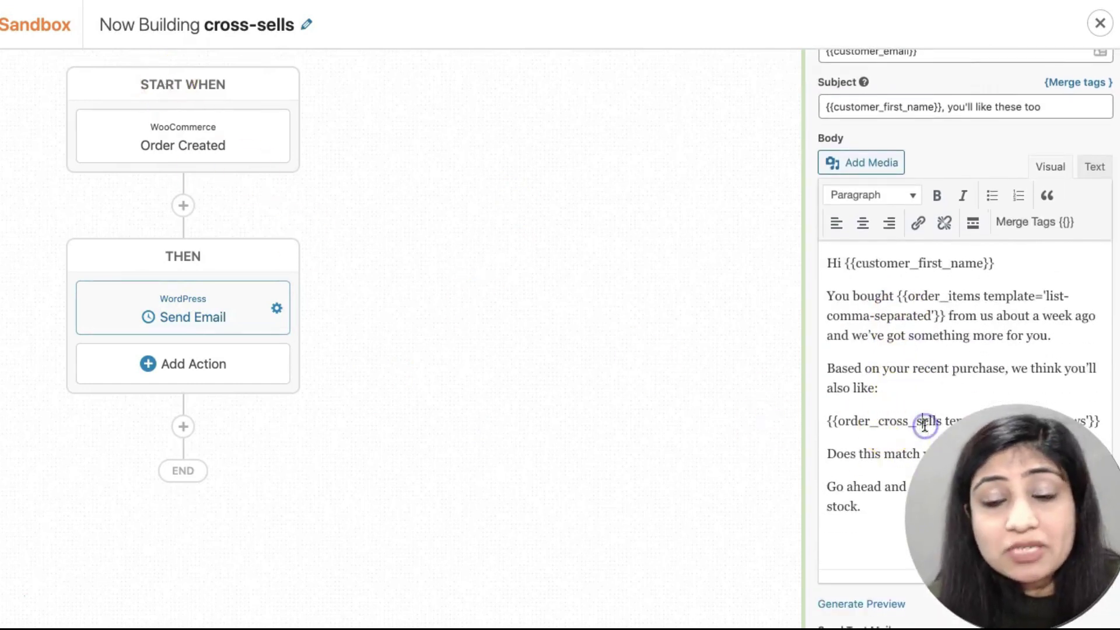
pyautogui.scroll(2, 924, 424)
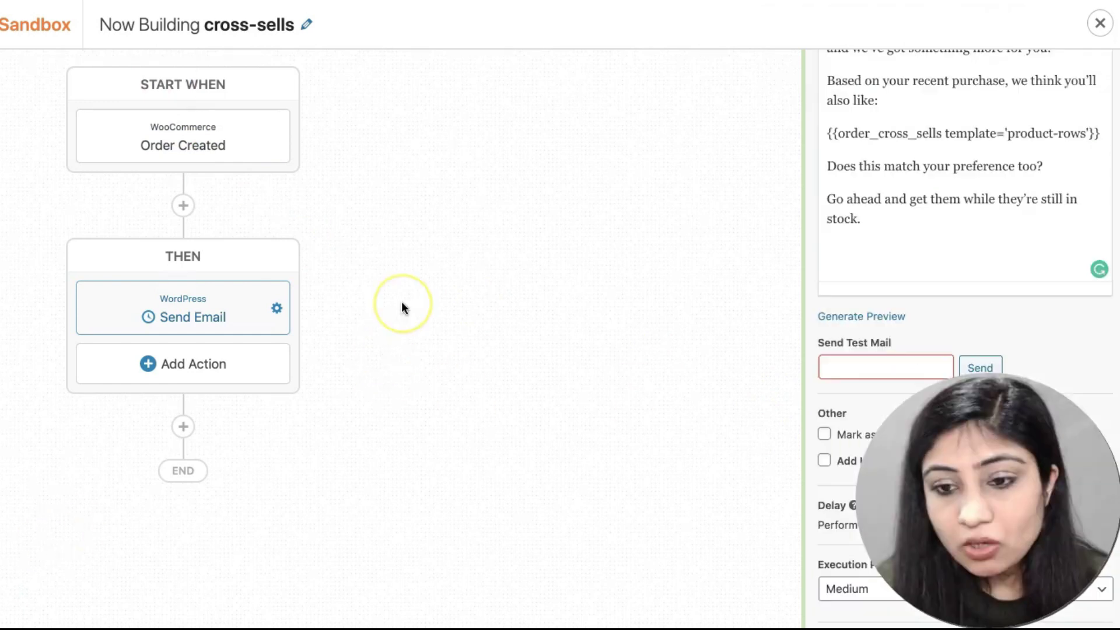
pyautogui.click(845, 358)
pyautogui.click(758, 372)
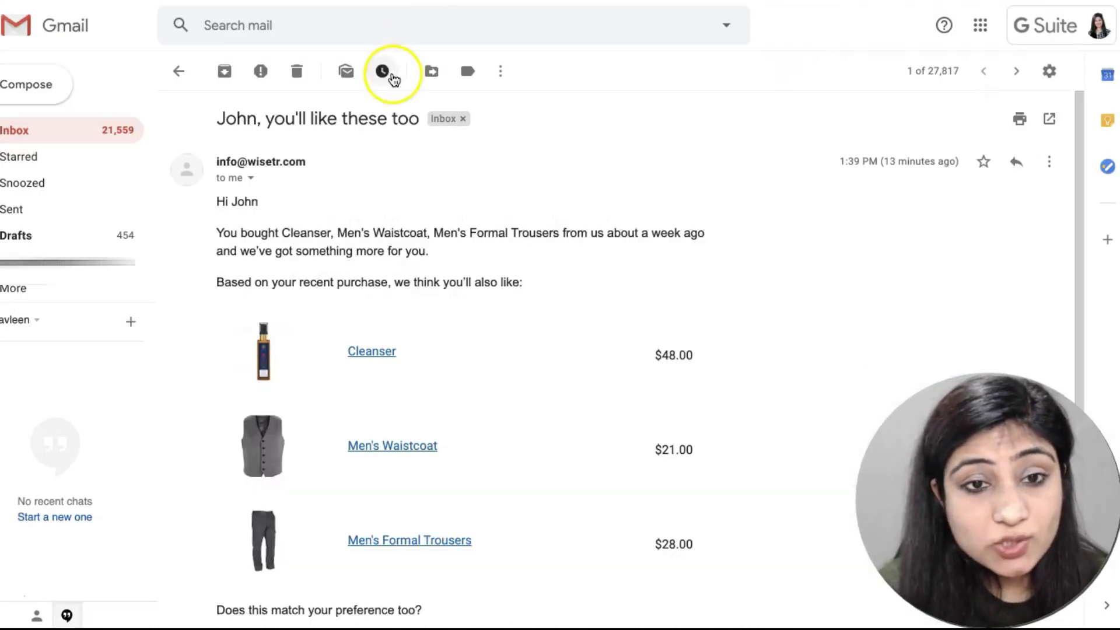
# - Review the received recommendation email in Gmail, and select the order_items merge tag in the automation's Send Email body for comparison
pyautogui.scroll(-1, 437, 169)
pyautogui.scroll(1, 333, 213)
pyautogui.scroll(-2, 379, 175)
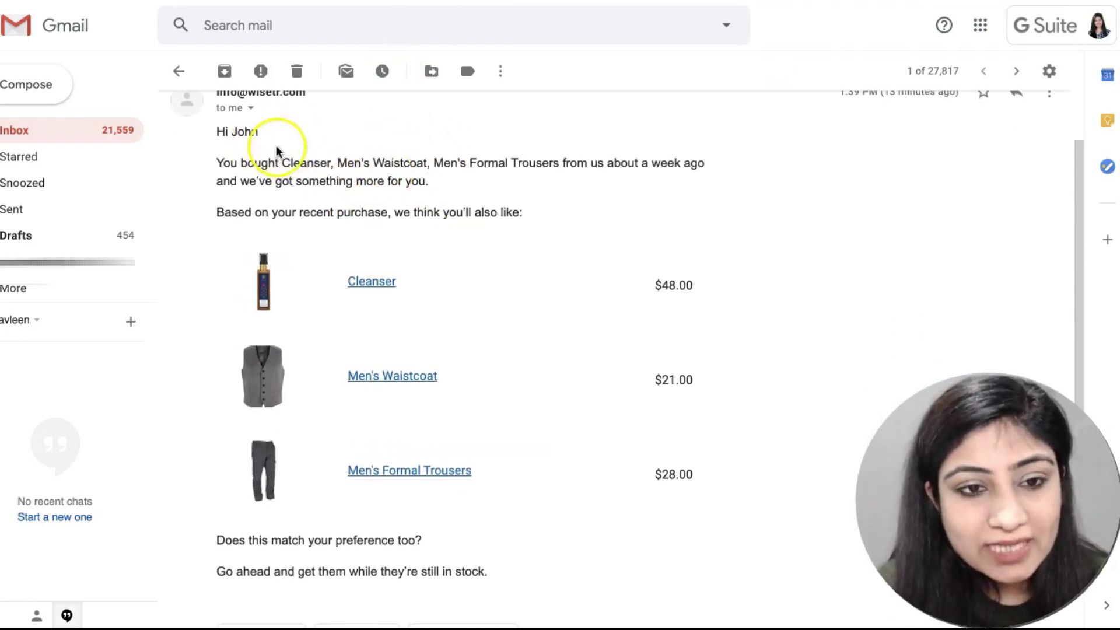
pyautogui.scroll(-1, 262, 146)
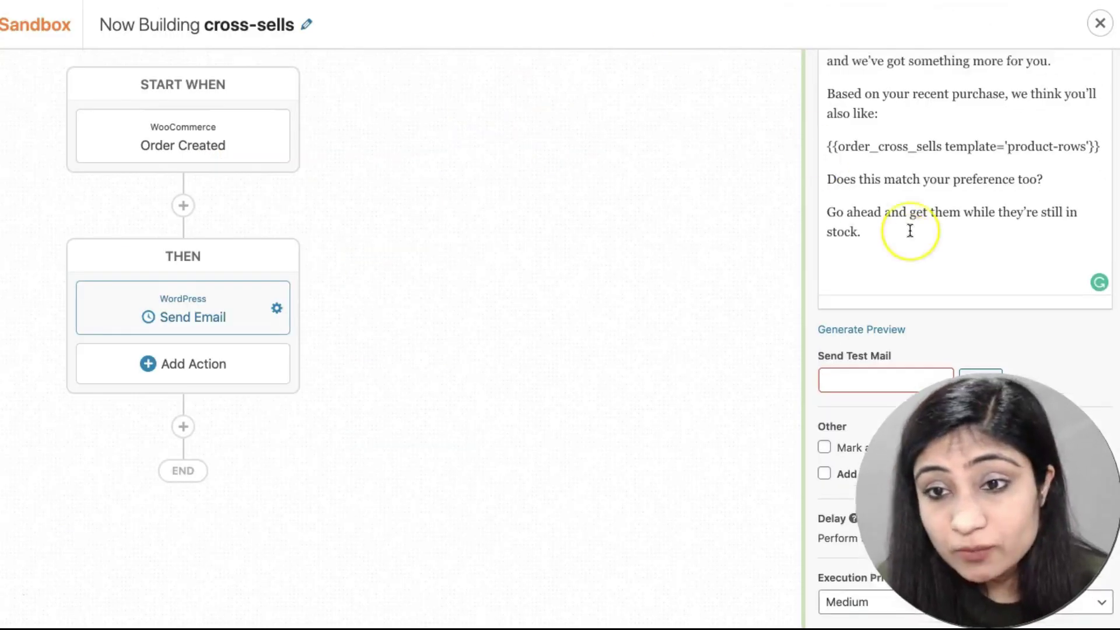
pyautogui.scroll(5, 904, 230)
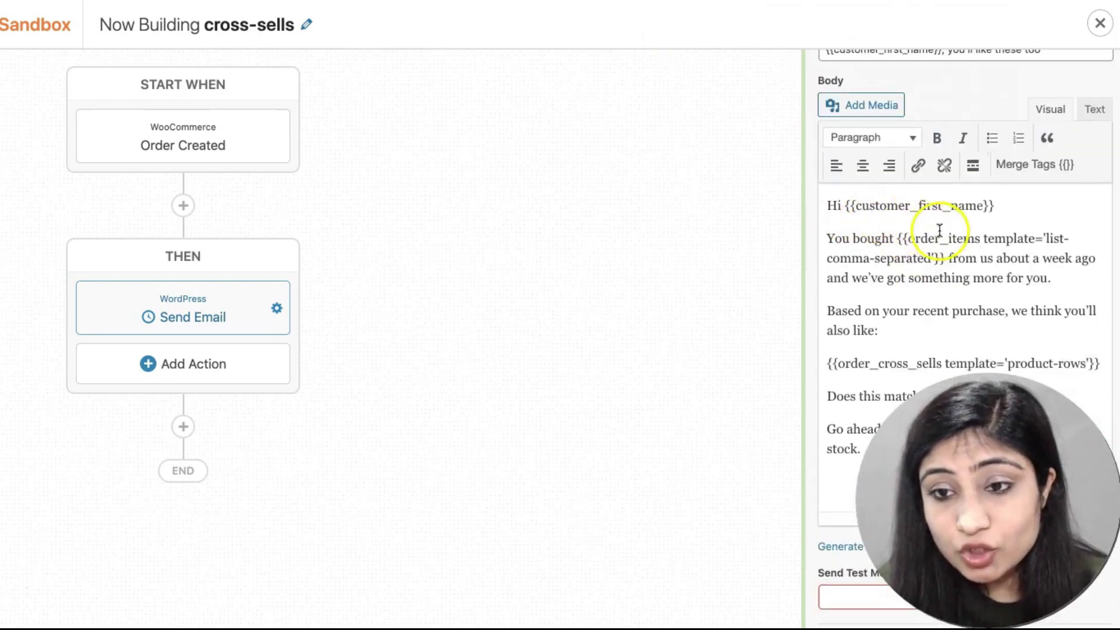
pyautogui.moveTo(898, 239); pyautogui.dragTo(935, 255)
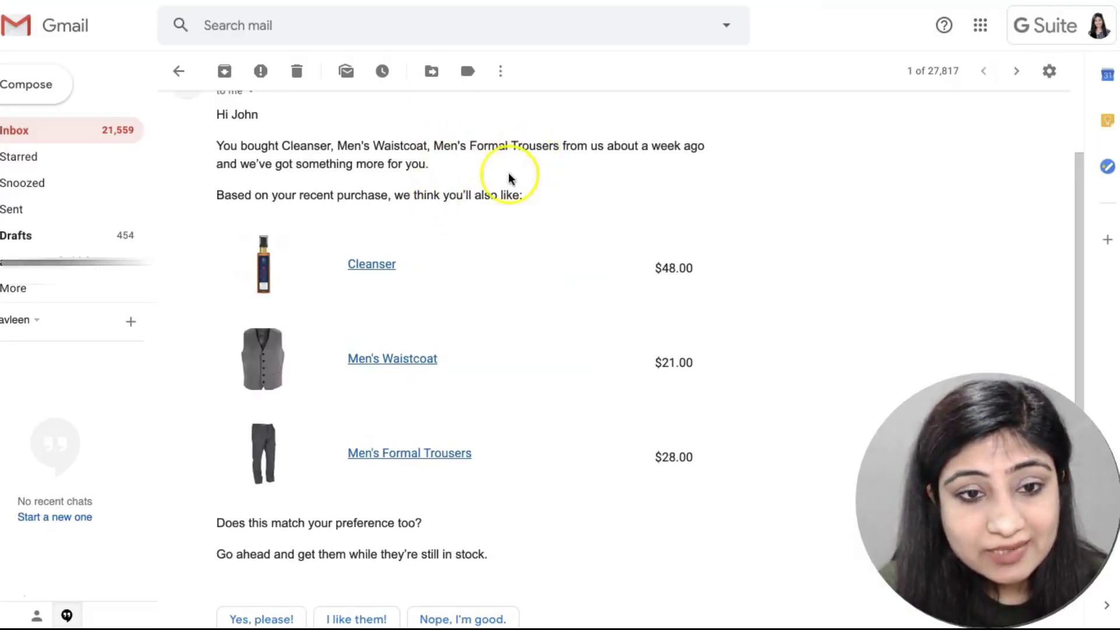
# - Switch back to Gmail and examine the recommended products' images, links and prices in the received email
pyautogui.scroll(-1, 485, 188)
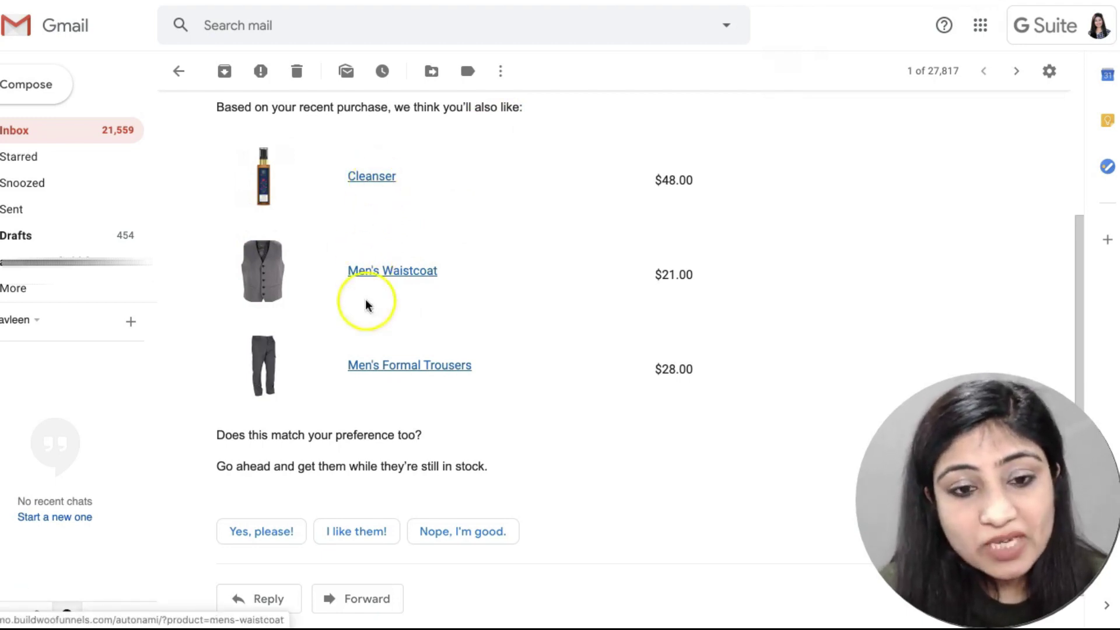
pyautogui.scroll(-2, 363, 291)
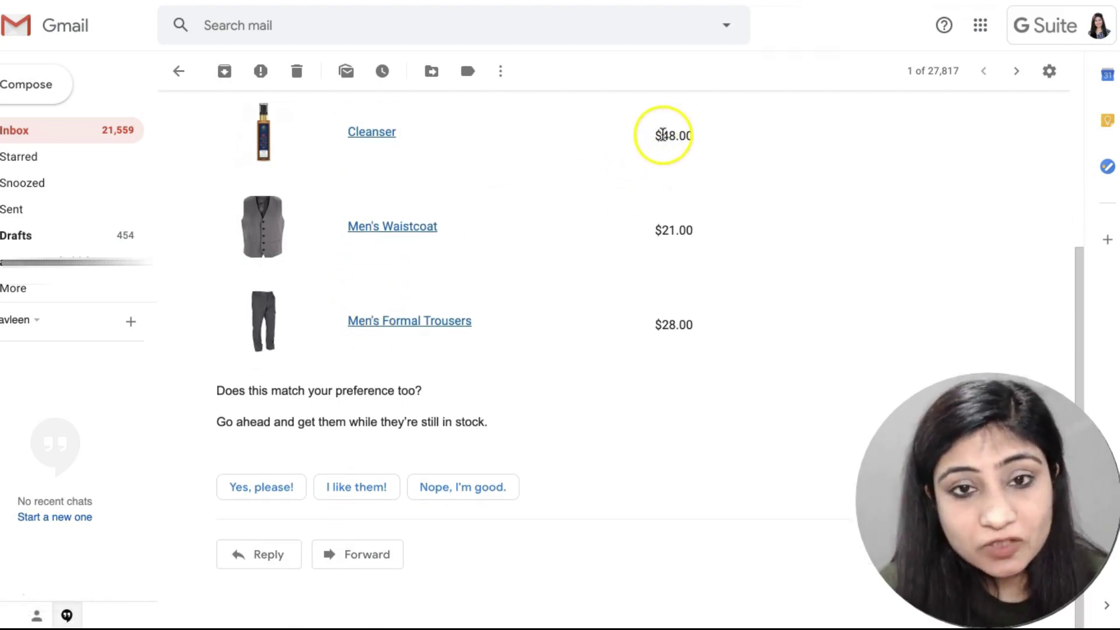
pyautogui.scroll(2, 437, 415)
pyautogui.scroll(-1, 433, 413)
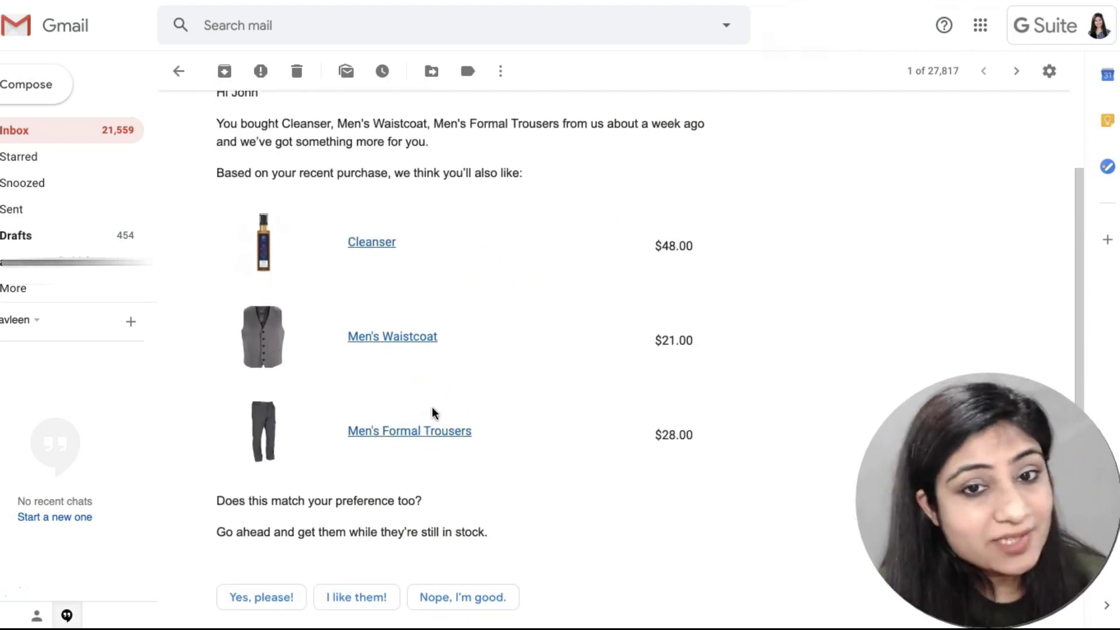
pyautogui.scroll(2, 432, 413)
pyautogui.scroll(-1, 433, 412)
pyautogui.scroll(1, 433, 413)
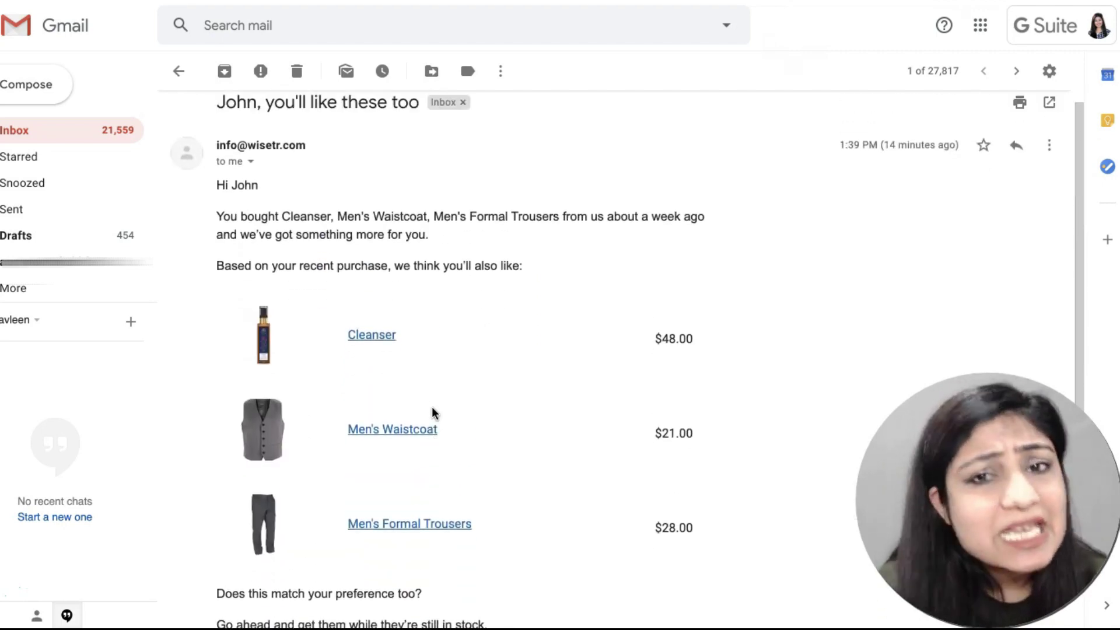